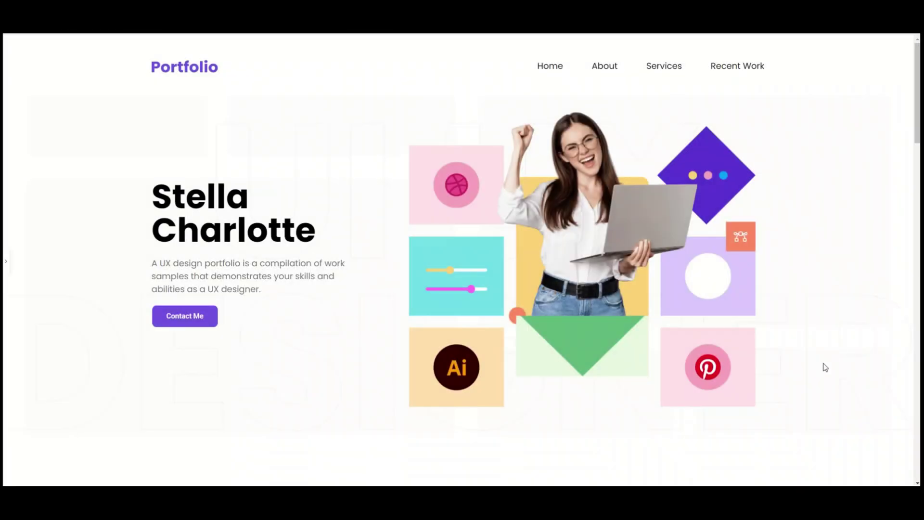
# Step: Examine the demo portfolio page's vertical, horizontal and image-masking scroll sections
pyautogui.scroll(-5, 308, 392)
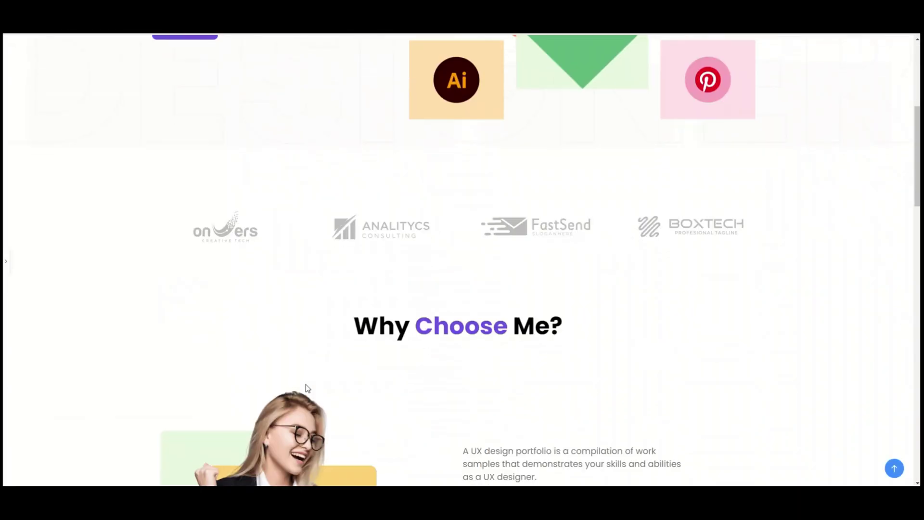
pyautogui.scroll(-5, 794, 340)
pyautogui.scroll(-6, 793, 334)
pyautogui.moveTo(186, 318)
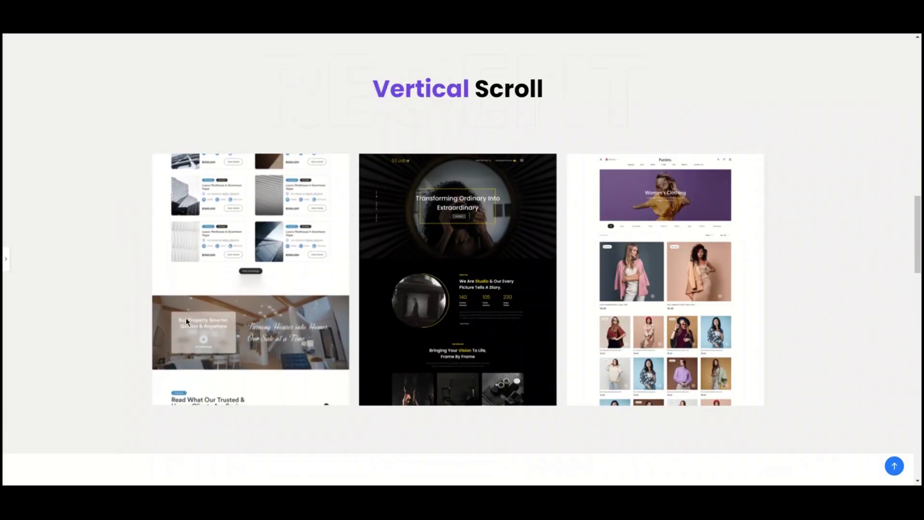
pyautogui.scroll(-5, 95, 377)
pyautogui.scroll(-6, 95, 377)
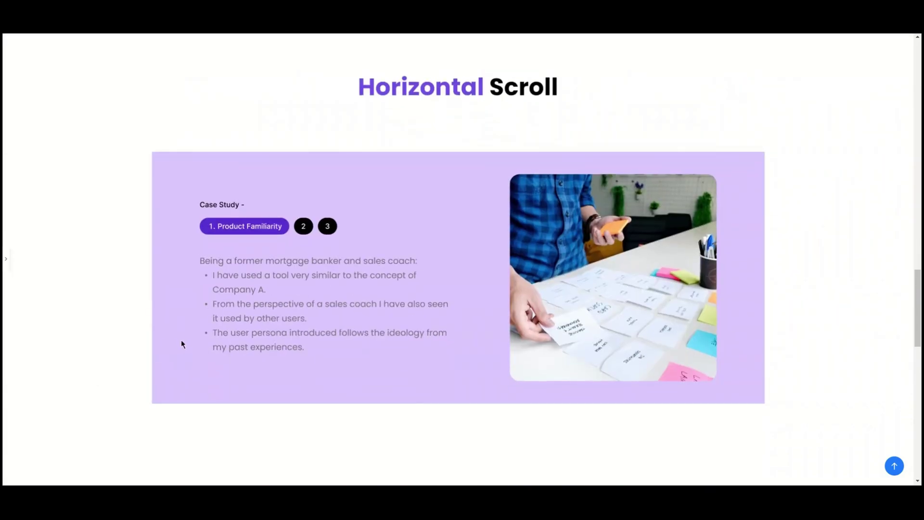
pyautogui.scroll(-8, 198, 343)
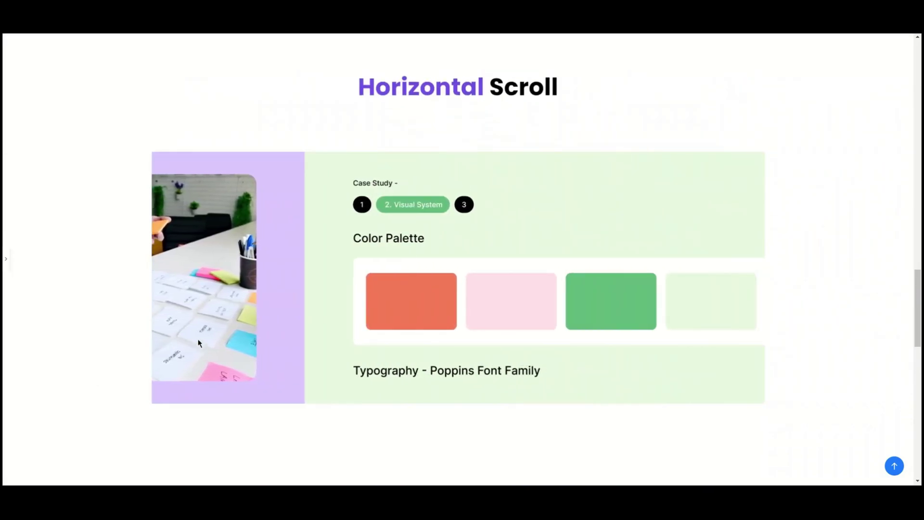
pyautogui.scroll(-6, 199, 343)
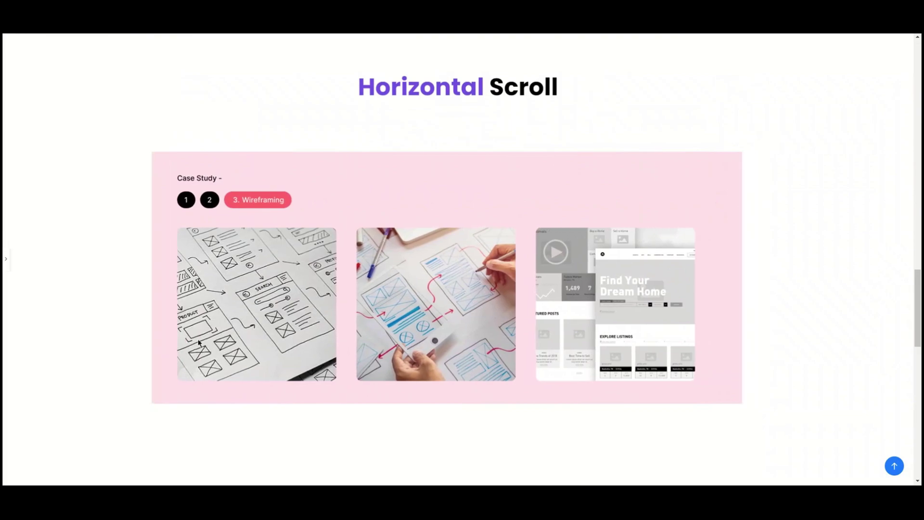
pyautogui.scroll(-8, 91, 441)
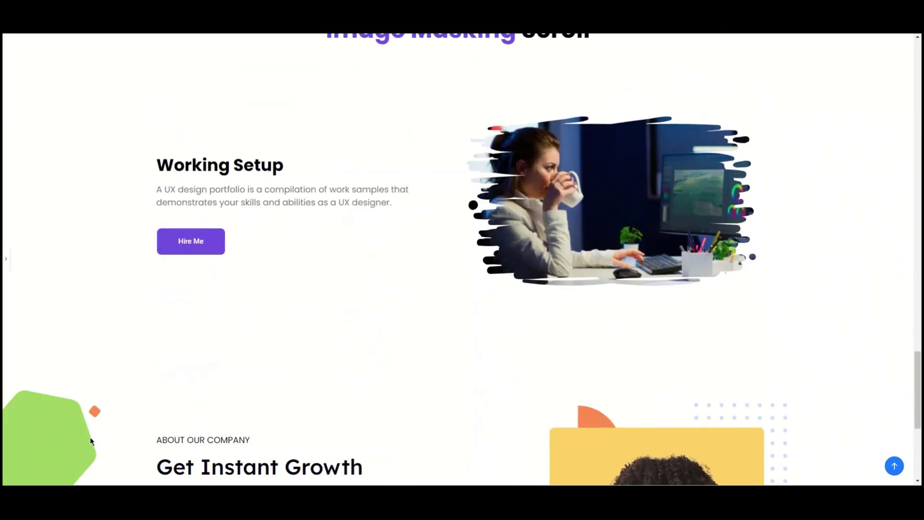
pyautogui.scroll(2, 334, 417)
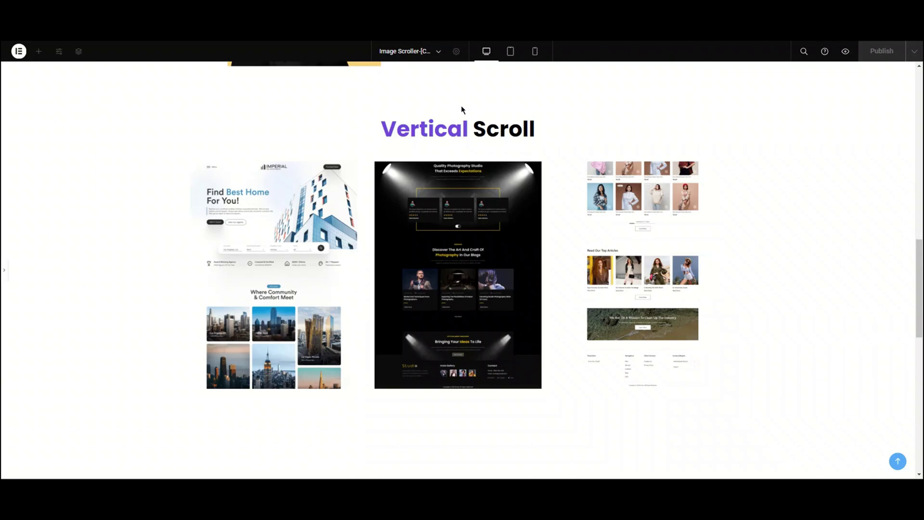
# Step: Delete the first image scroller, showing the real-estate page, from the Vertical Scroll section
pyautogui.click(7, 275)
pyautogui.rightClick(352, 267)
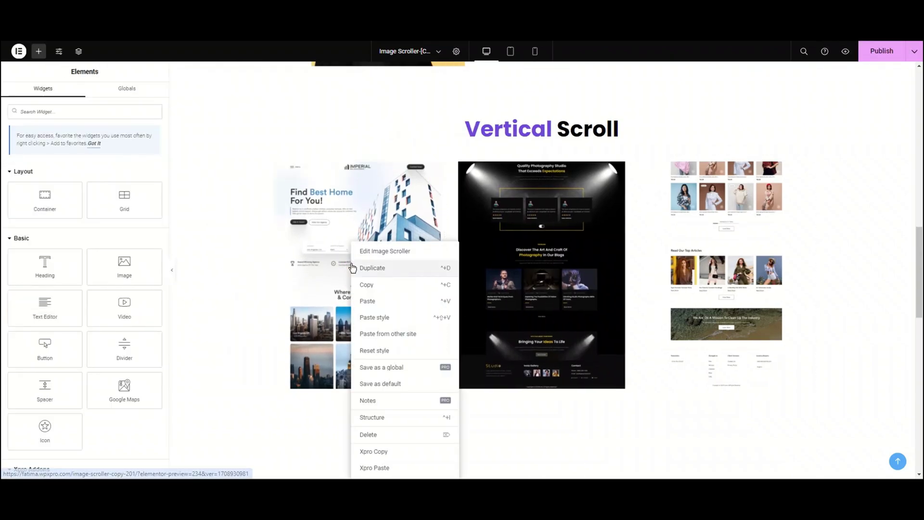
pyautogui.rightClick(322, 265)
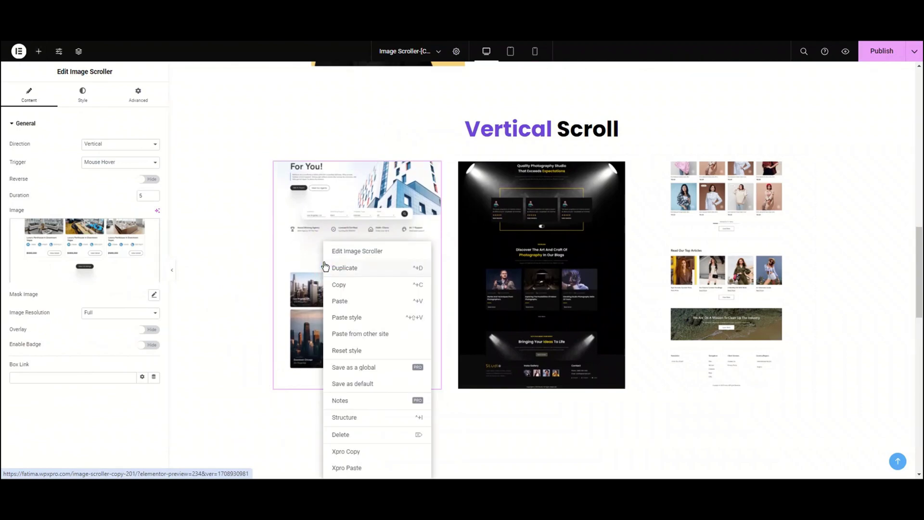
pyautogui.click(342, 435)
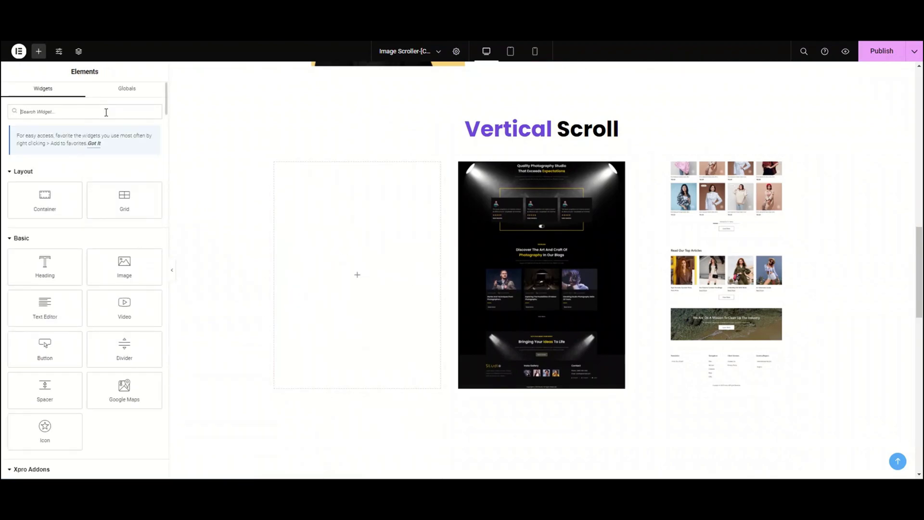
# Step: Add an Image Scroller widget to the empty Vertical Scroll column and give it the real-estate page image from the media library
pyautogui.write('image scroller')
pyautogui.moveTo(82, 189); pyautogui.dragTo(382, 257)
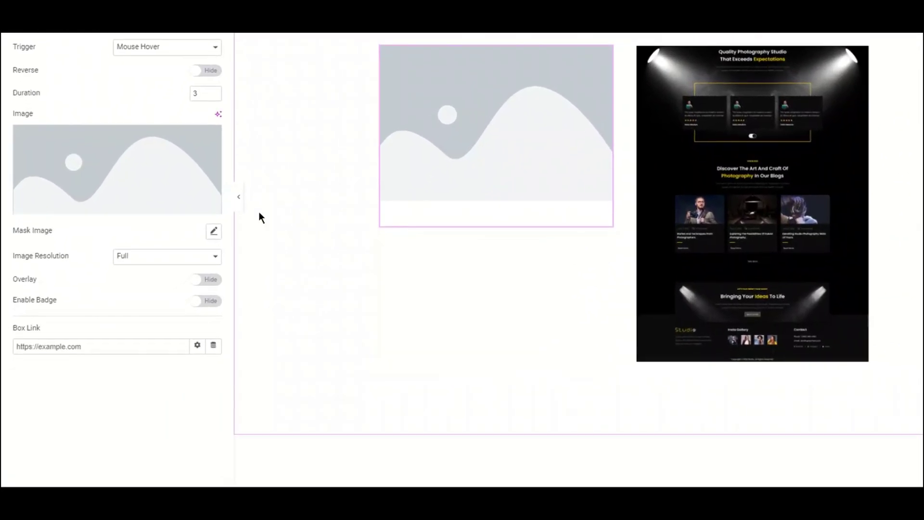
pyautogui.click(101, 211)
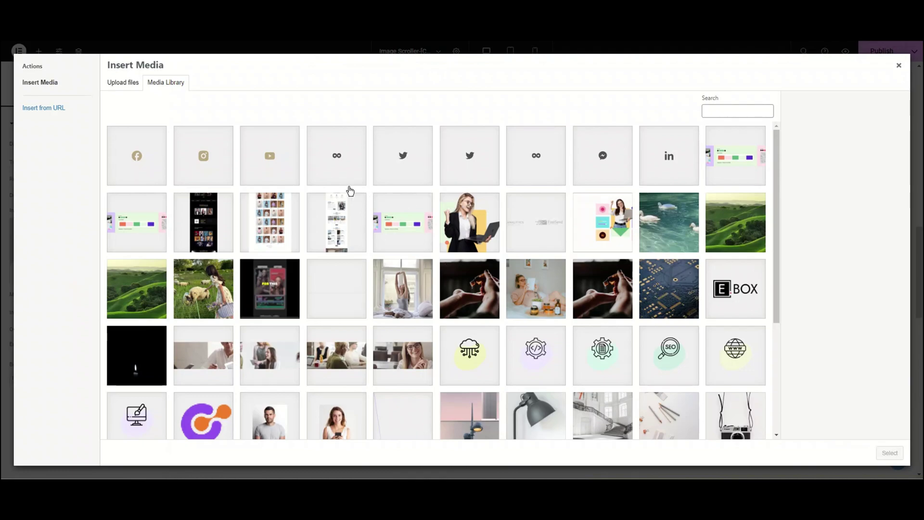
pyautogui.scroll(-1, 413, 249)
pyautogui.click(337, 175)
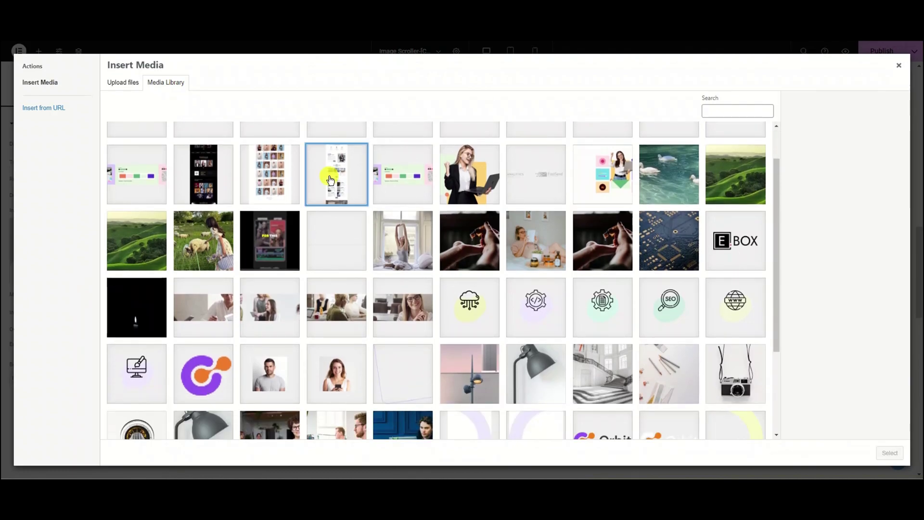
pyautogui.click(889, 453)
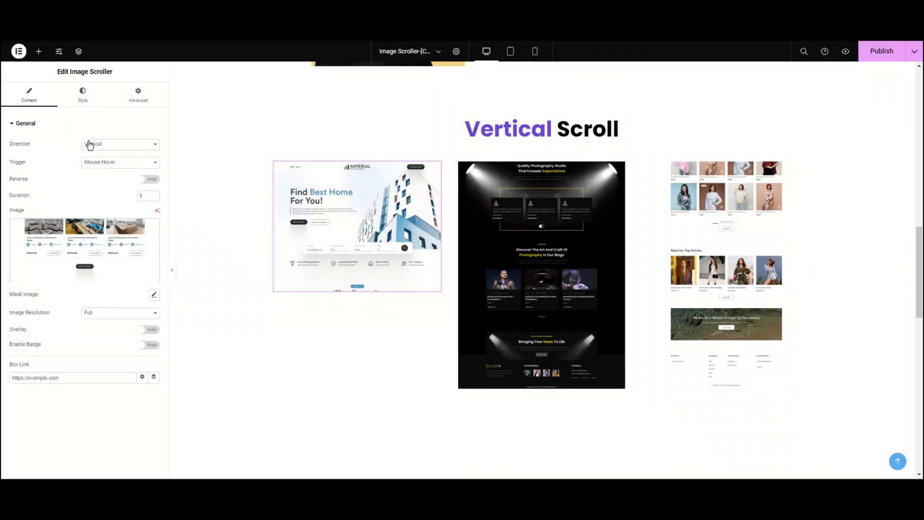
# Step: Try the Horizontal direction on the new image scroller and return it to Vertical
pyautogui.click(113, 146)
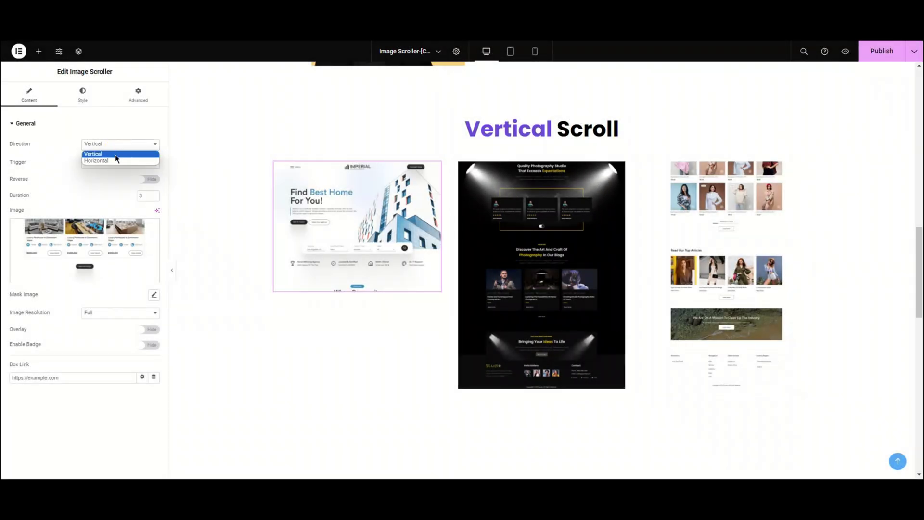
pyautogui.click(115, 154)
pyautogui.click(143, 159)
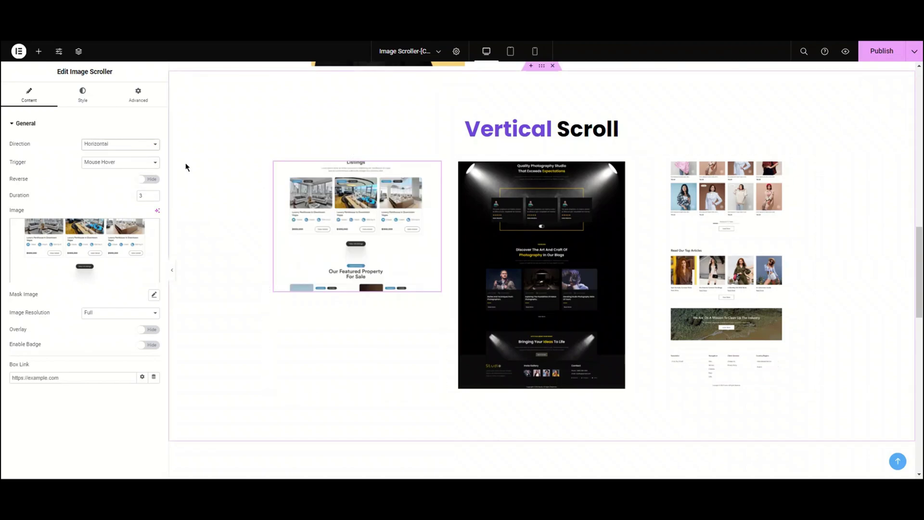
pyautogui.click(146, 146)
pyautogui.click(147, 155)
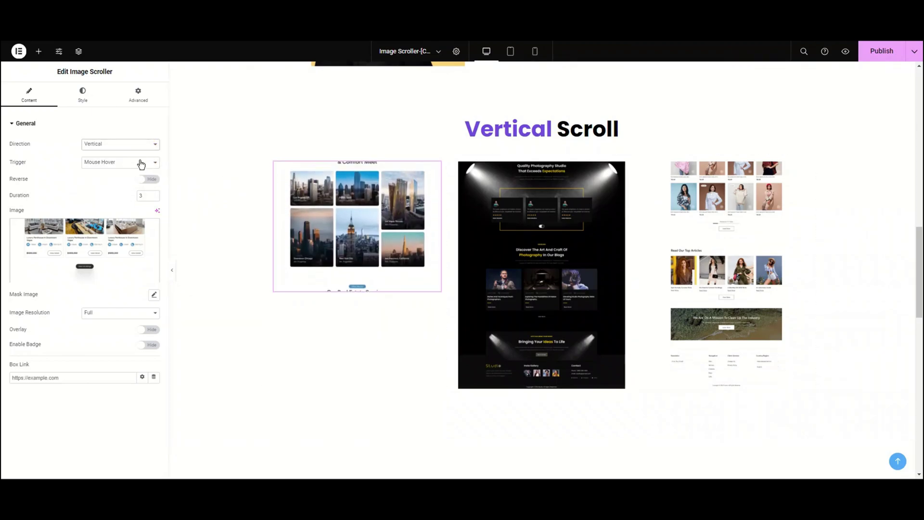
# Step: Configure the image scroller with the Mouse Hover trigger, Reverse enabled and a duration of 5
pyautogui.click(140, 163)
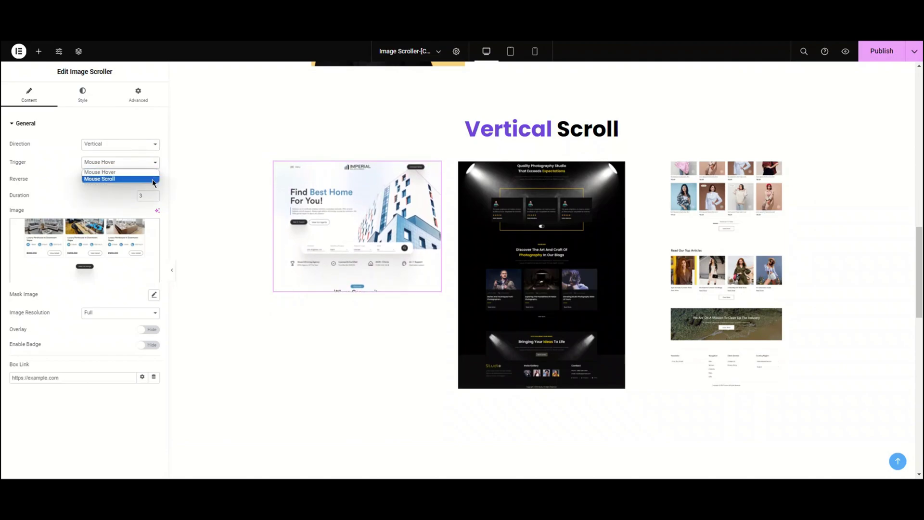
pyautogui.click(151, 174)
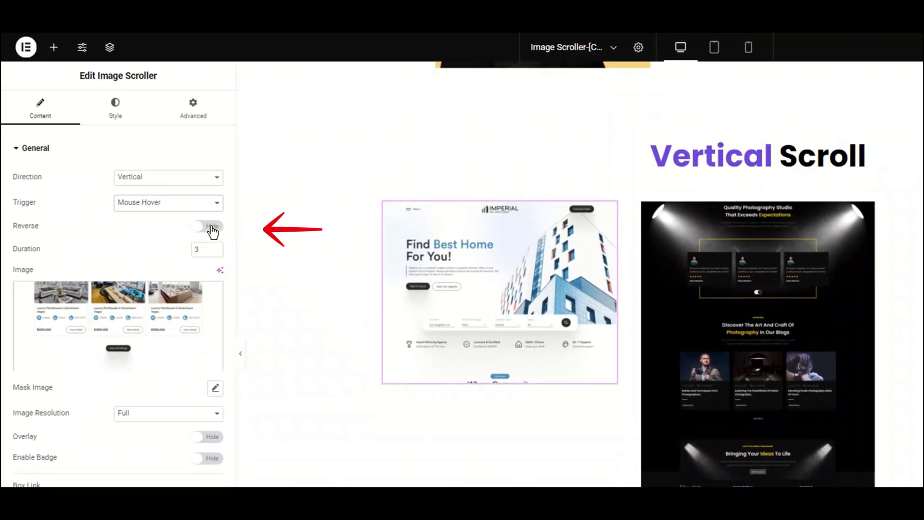
pyautogui.click(211, 228)
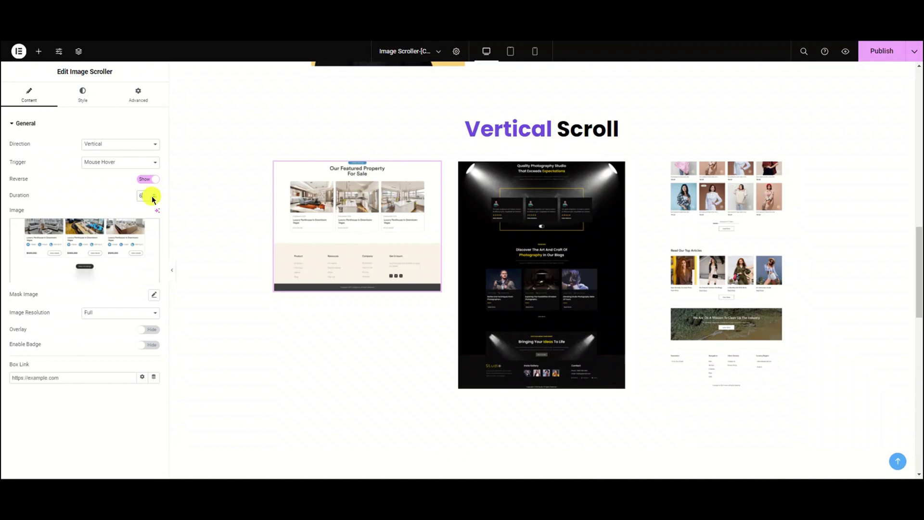
# Step: Try a mask shape on the scroller image, reset the mask, and keep the image resolution at Full
pyautogui.click(154, 294)
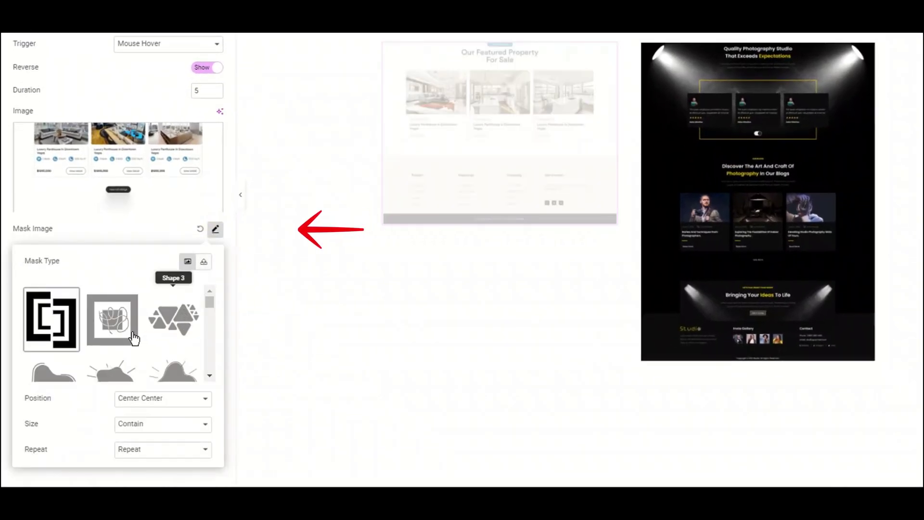
pyautogui.scroll(-10, 127, 341)
pyautogui.scroll(-10, 124, 342)
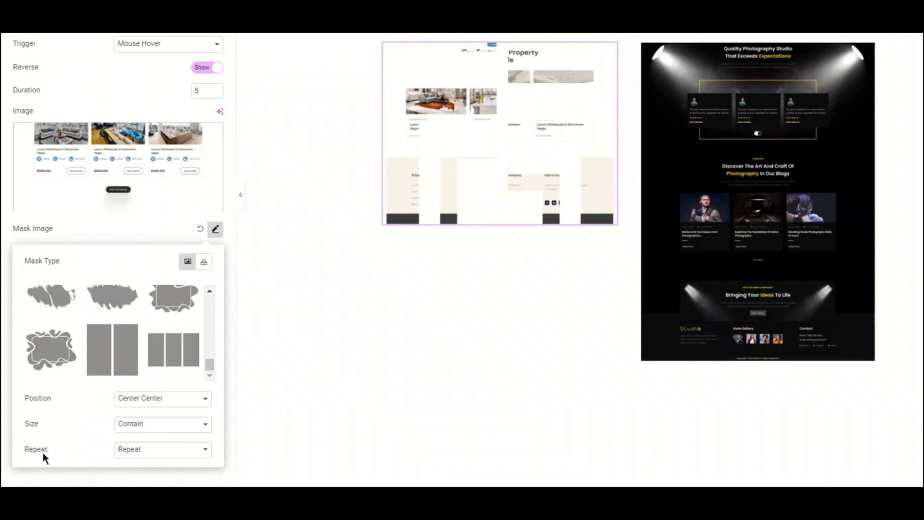
pyautogui.click(200, 228)
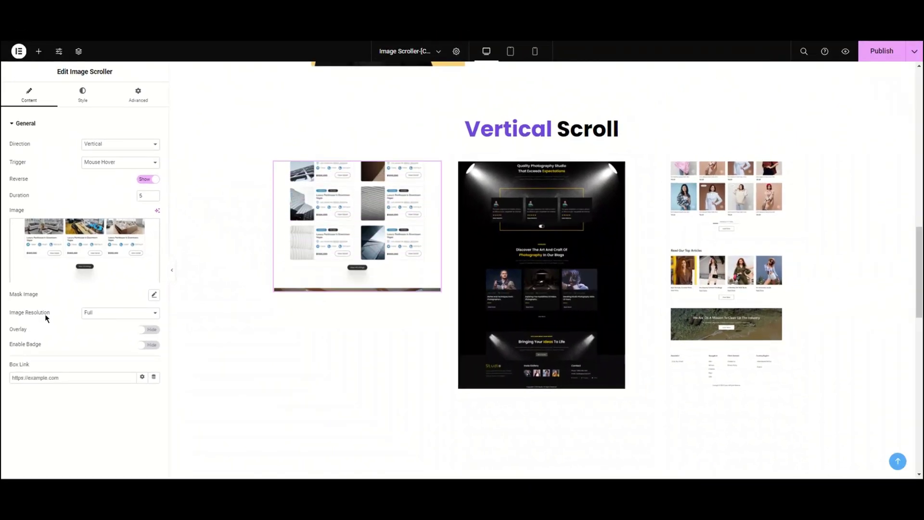
pyautogui.click(121, 313)
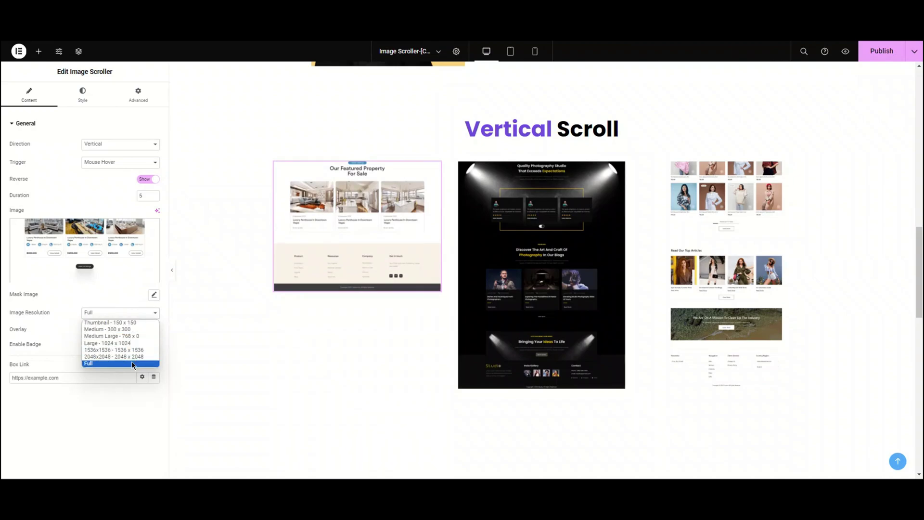
pyautogui.click(90, 365)
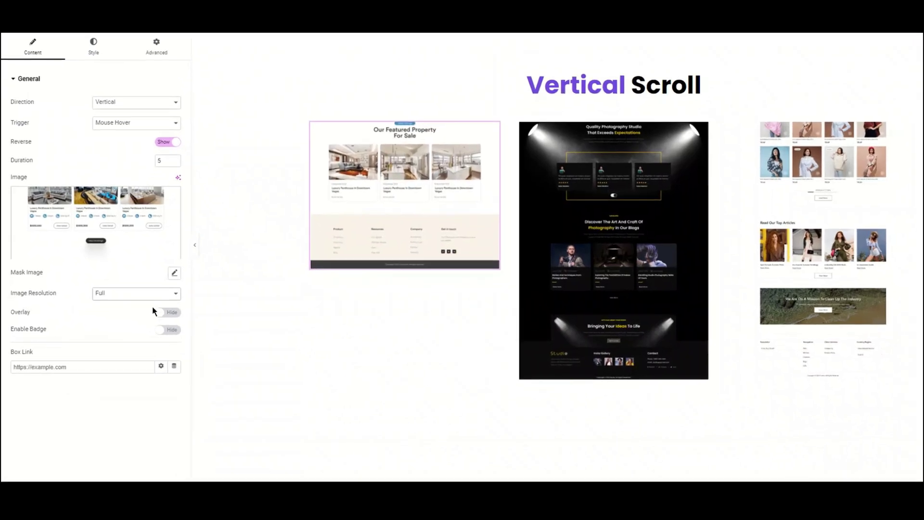
# Step: Try the overlay on the image scroller, check its icon library and SVG upload options, and turn the overlay back off
pyautogui.click(156, 334)
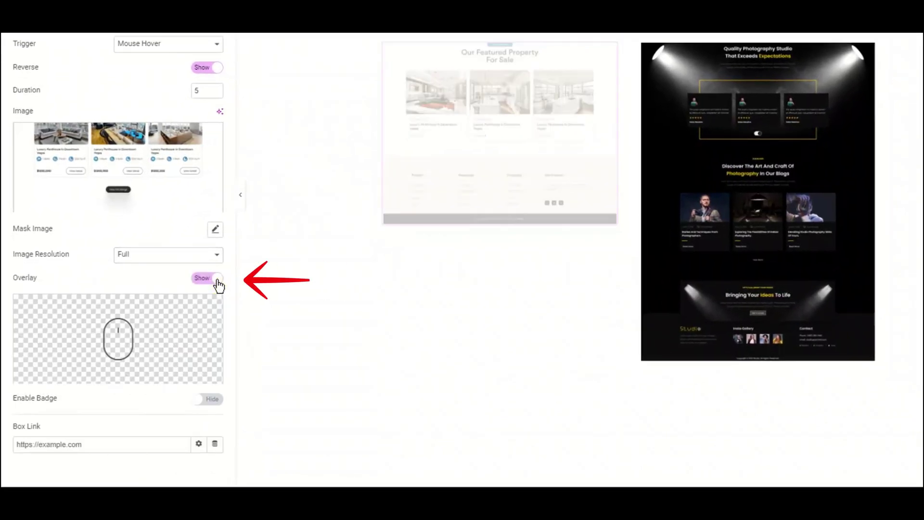
pyautogui.moveTo(111, 342)
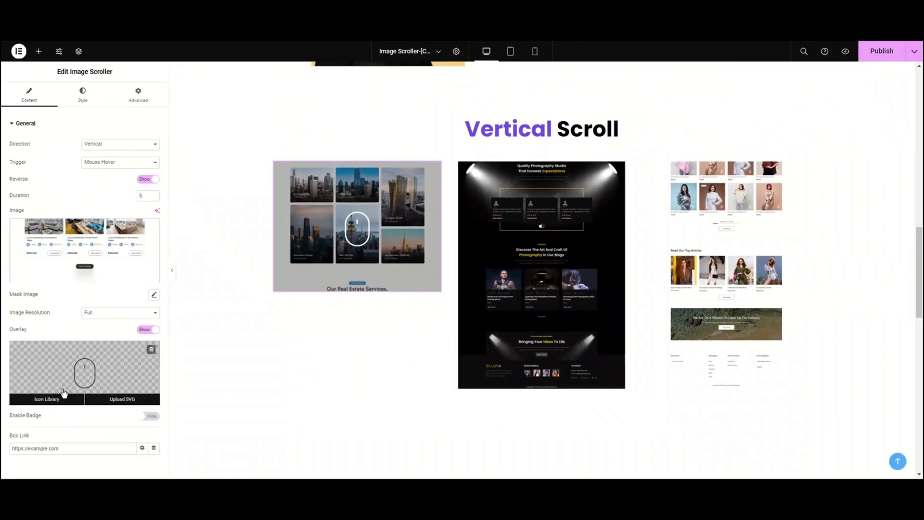
pyautogui.click(80, 382)
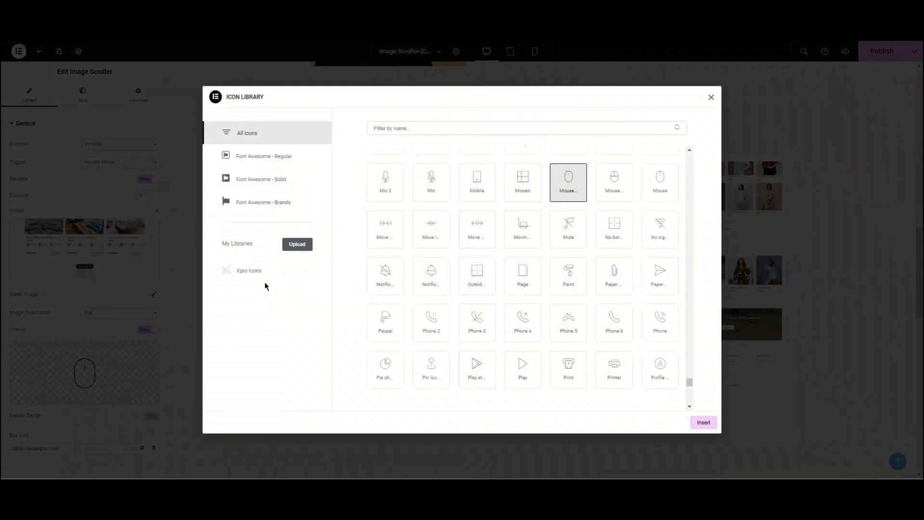
pyautogui.click(711, 100)
pyautogui.click(127, 399)
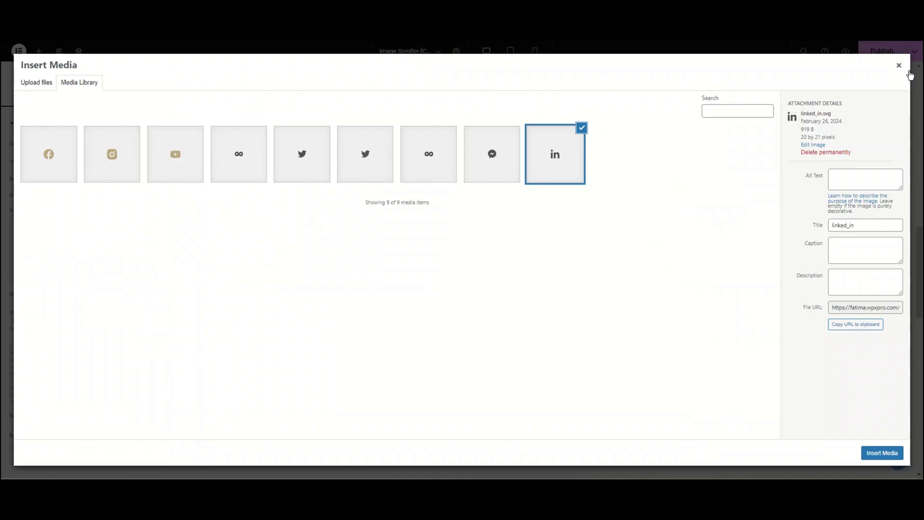
pyautogui.click(899, 68)
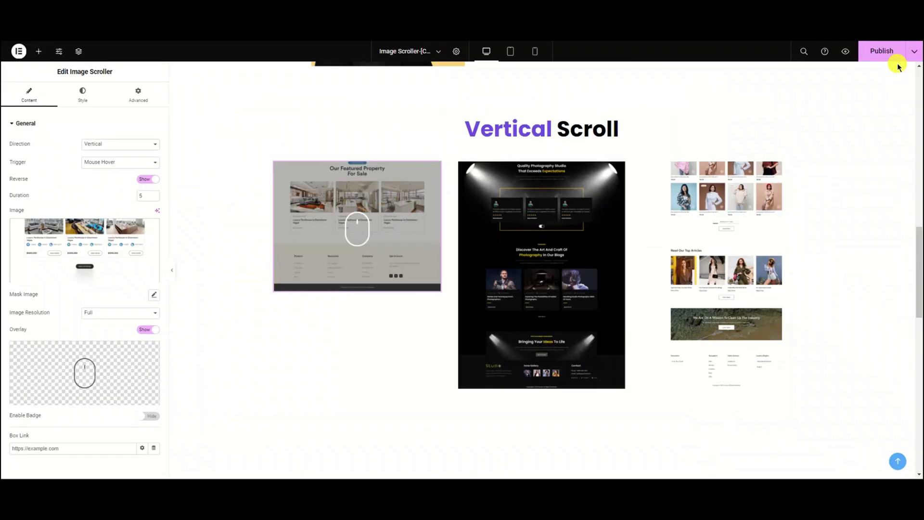
pyautogui.click(155, 330)
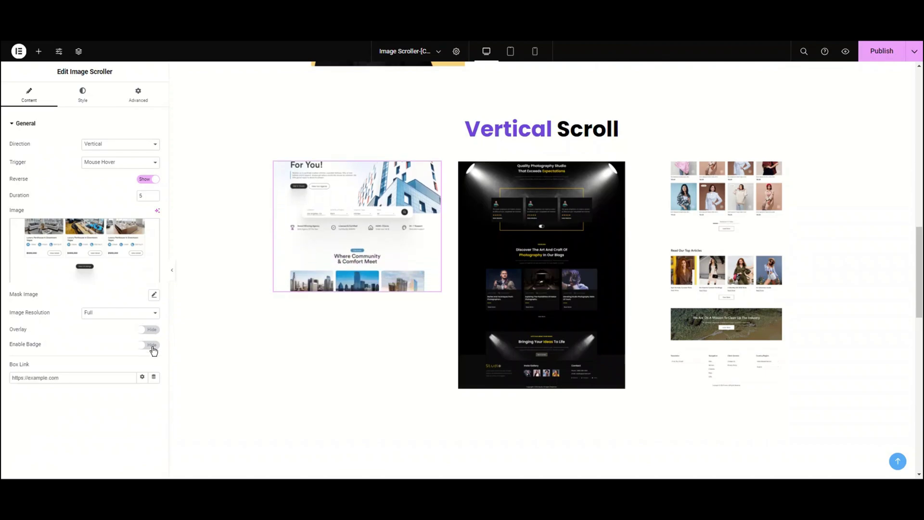
# Step: Enable the image scroller's badge and set its text to New, then replace that text with pro
pyautogui.click(152, 346)
pyautogui.doubleClick(127, 371)
pyautogui.hotkey('ctrl', 'a')
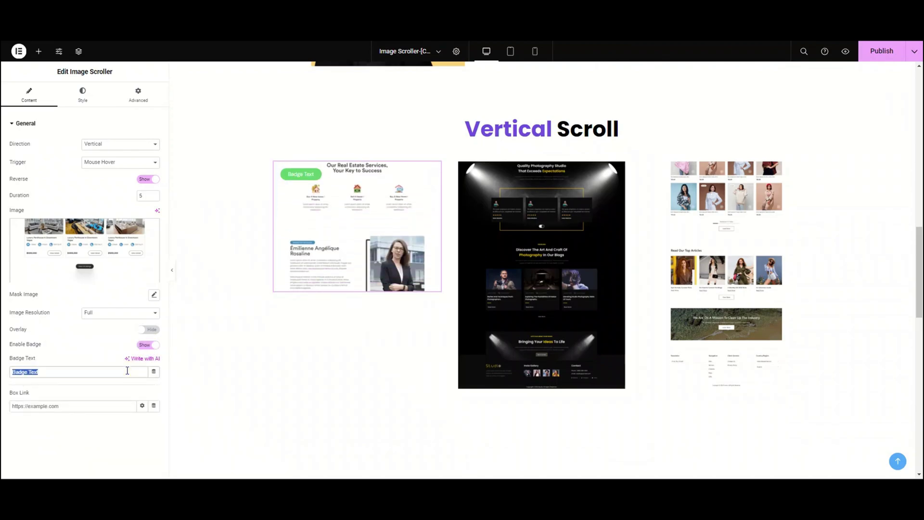
pyautogui.write('New')
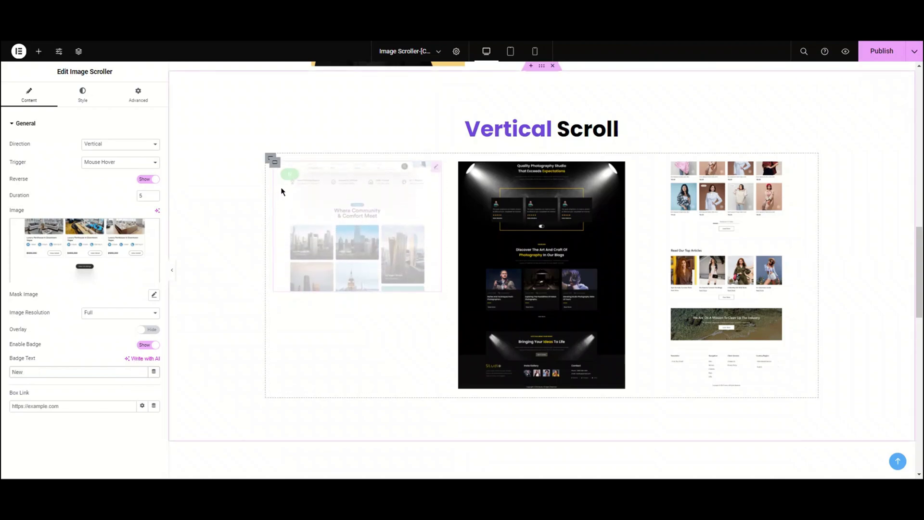
pyautogui.doubleClick(120, 369)
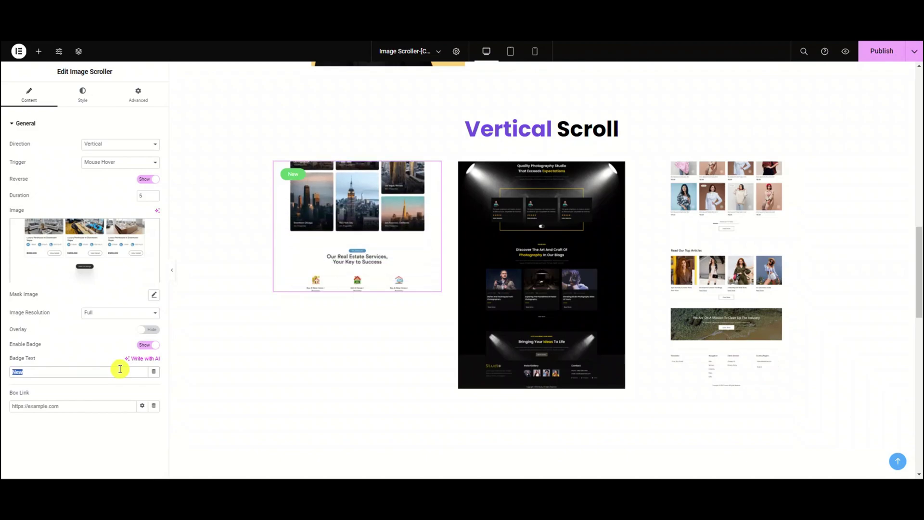
pyautogui.write('pro')
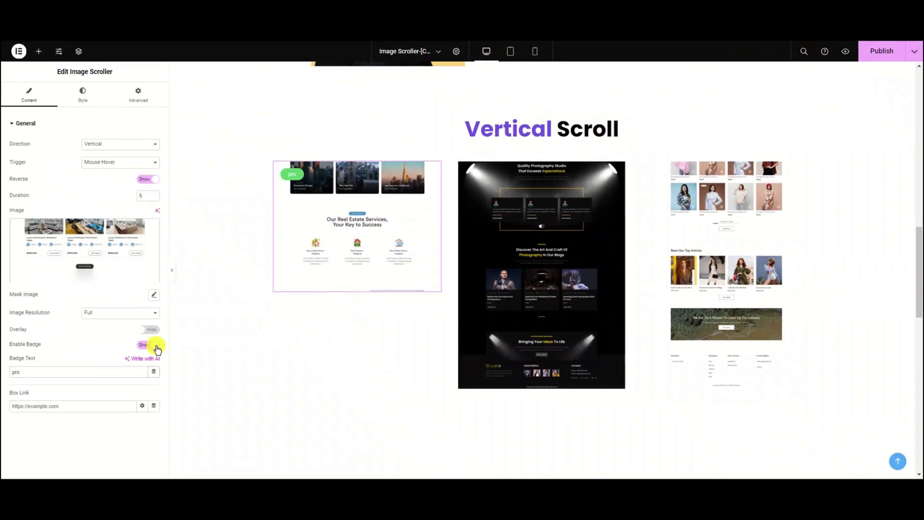
# Step: Turn off the badge and the Reverse option of the image scroller in the Vertical Scroll section
pyautogui.click(156, 345)
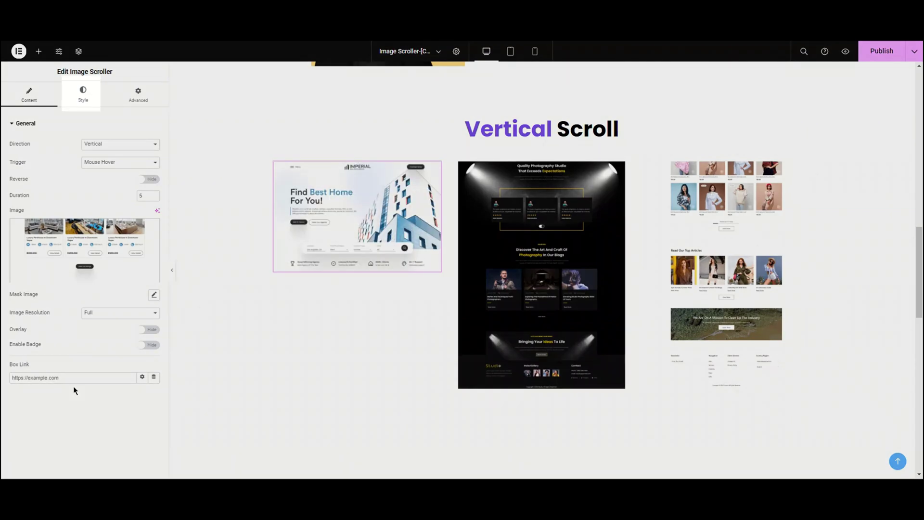
pyautogui.click(149, 179)
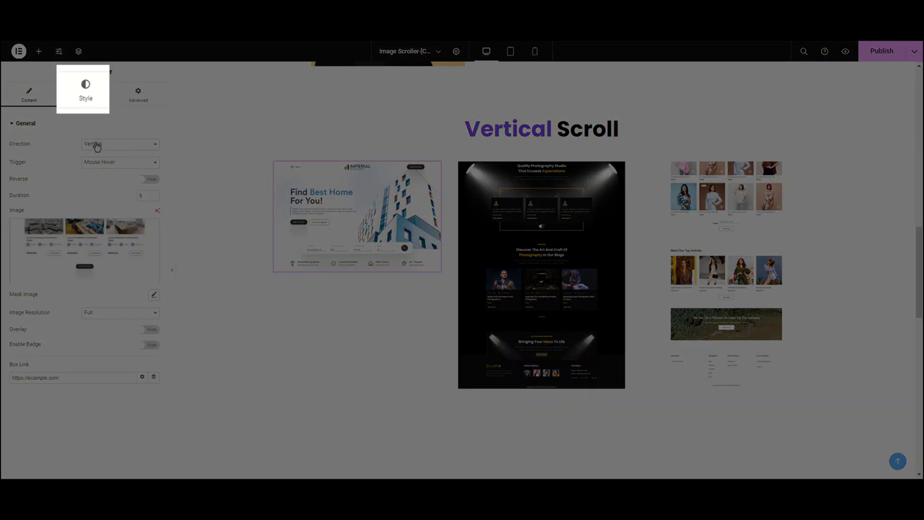
# Step: Set the vertical image scroller's height to 525 px and review its CSS filter options
pyautogui.click(85, 99)
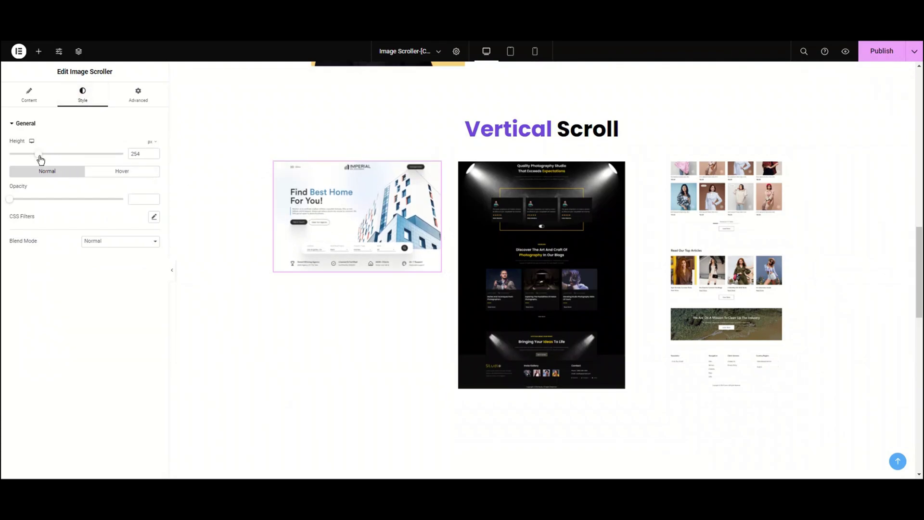
pyautogui.moveTo(40, 155); pyautogui.dragTo(59, 154)
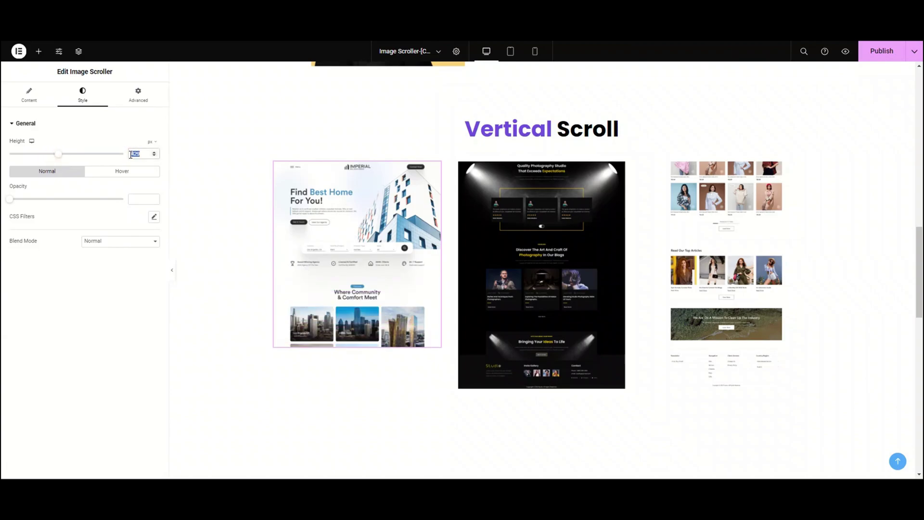
pyautogui.write('525')
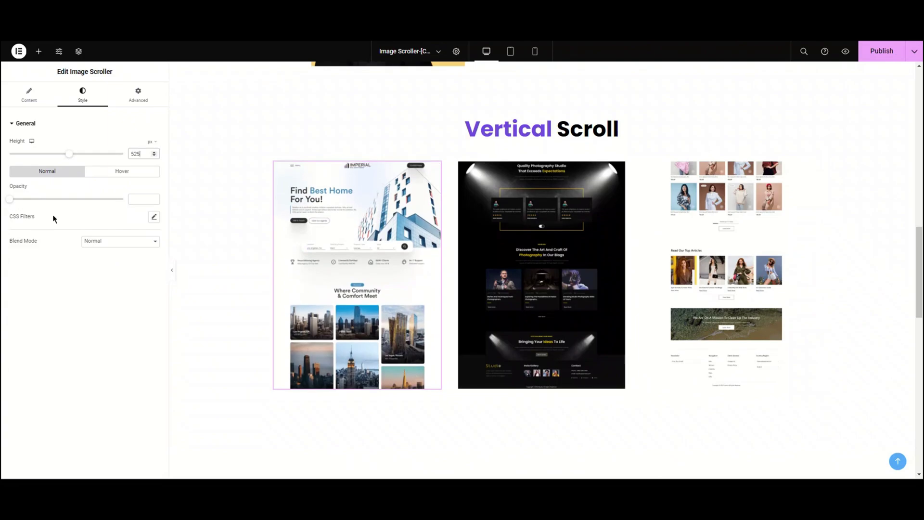
pyautogui.click(153, 217)
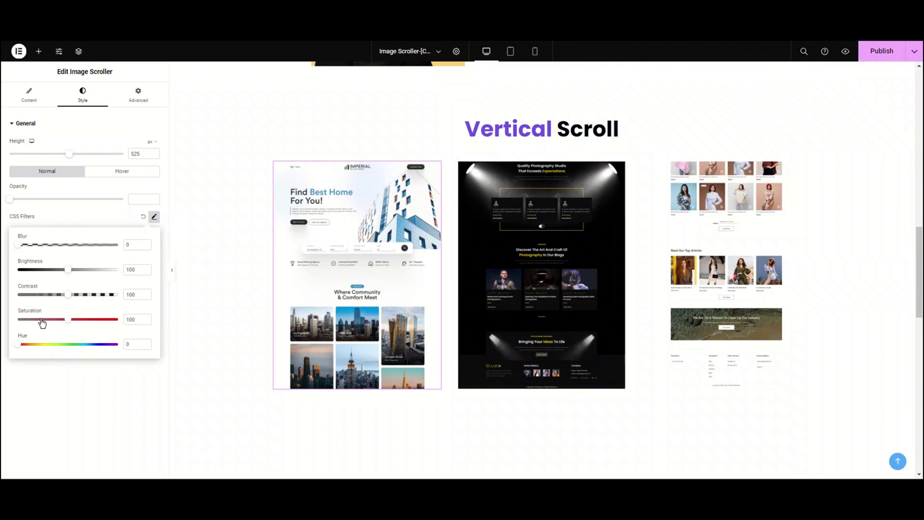
pyautogui.click(154, 217)
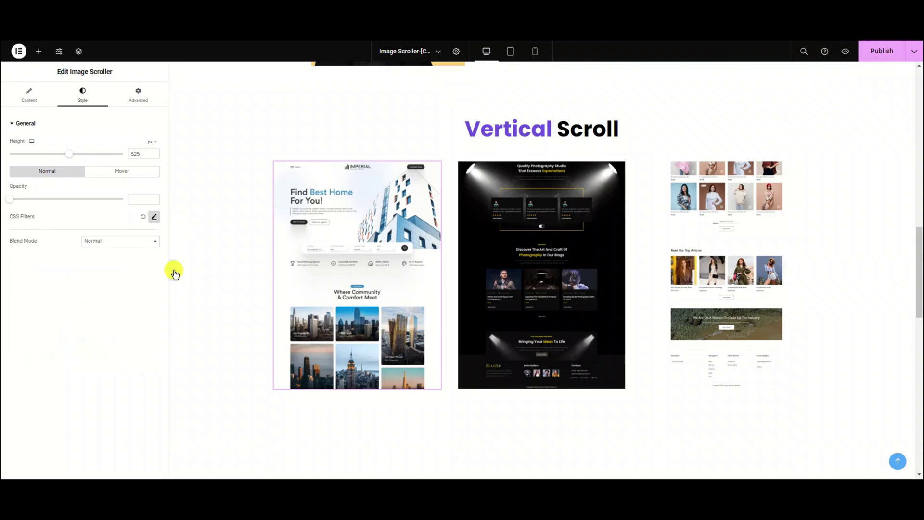
# Step: Delete the existing case-study image scroller from the Horizontal Scroll section
pyautogui.click(172, 270)
pyautogui.scroll(-5, 145, 288)
pyautogui.scroll(-2, 126, 326)
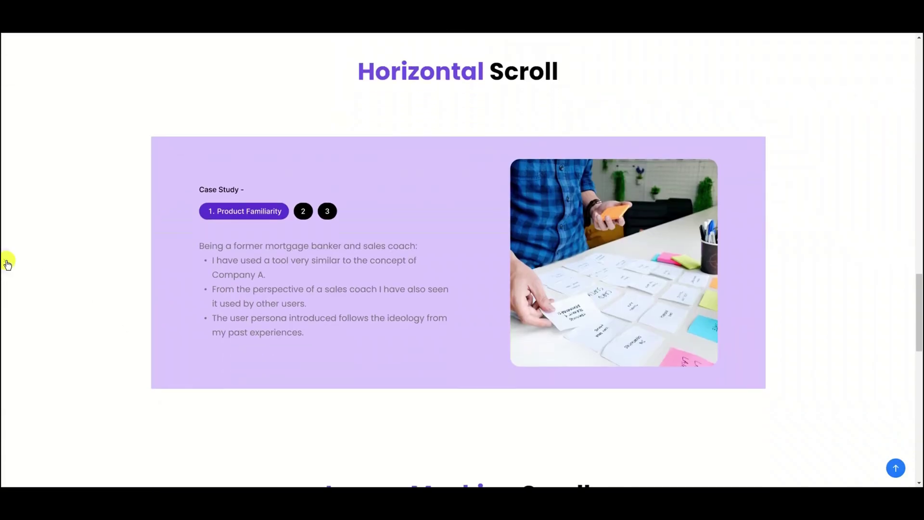
pyautogui.click(342, 291)
pyautogui.rightClick(468, 267)
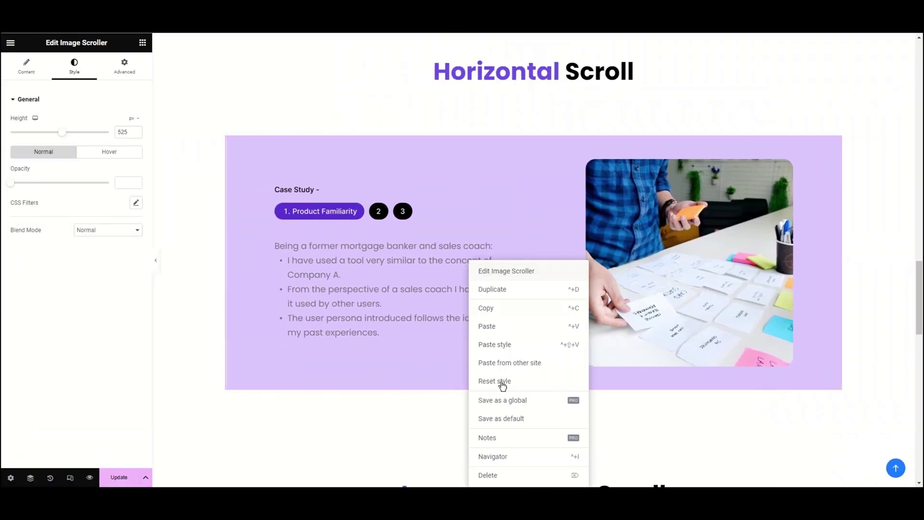
pyautogui.click(514, 475)
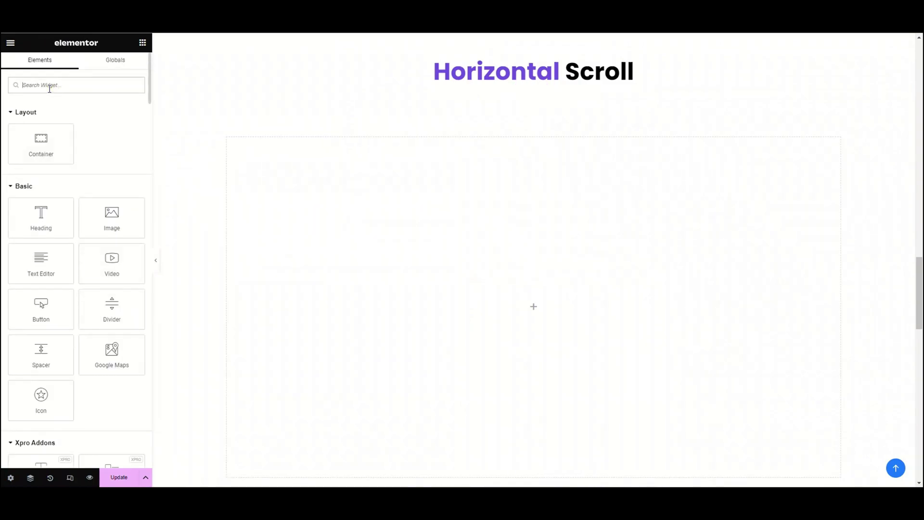
# Step: Add an Image Scroller widget to the empty Horizontal Scroll container and use Group-27.png from the media library as its image
pyautogui.write('image')
pyautogui.moveTo(49, 270); pyautogui.dragTo(458, 296)
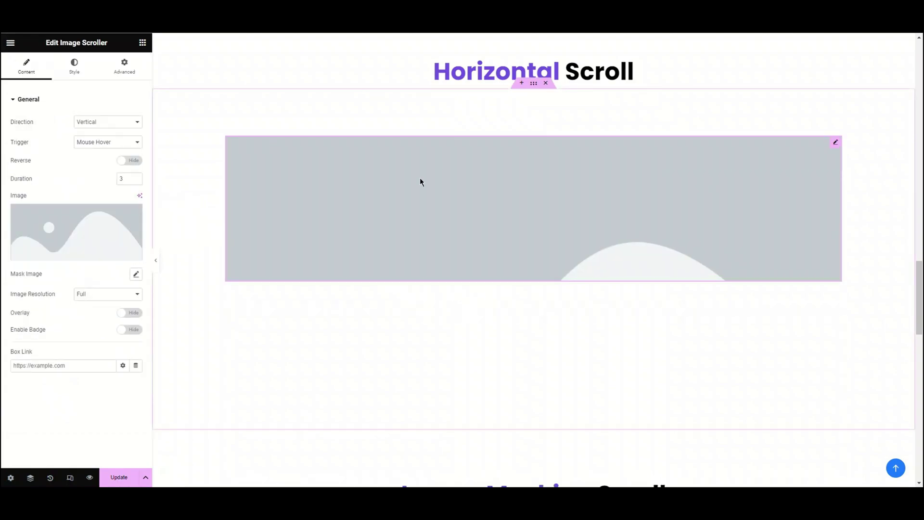
pyautogui.click(105, 252)
pyautogui.click(152, 175)
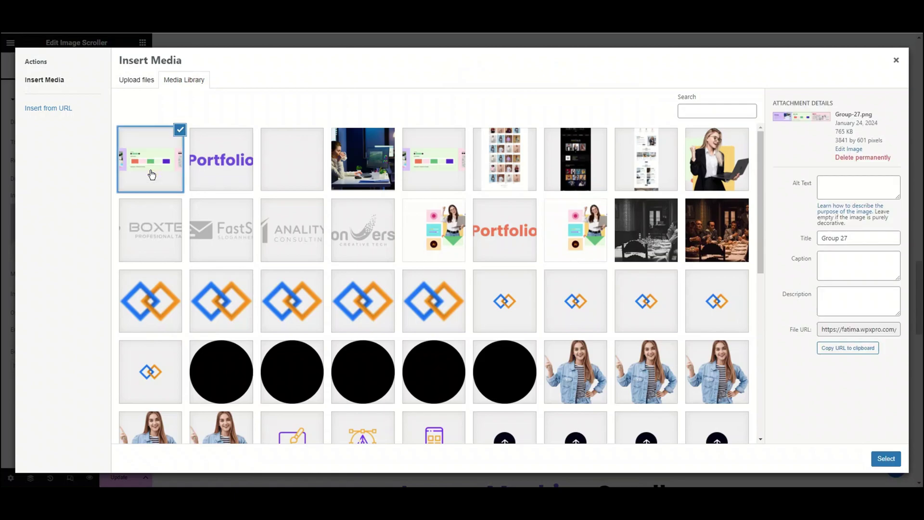
pyautogui.click(887, 458)
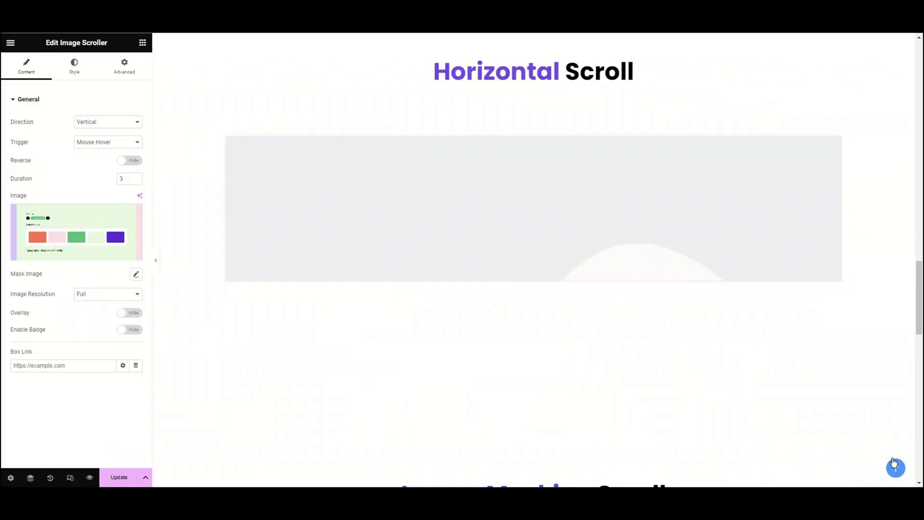
# Step: Configure the case-study scroller with Horizontal direction, the Mouse Hover trigger and a duration of 5
pyautogui.click(148, 150)
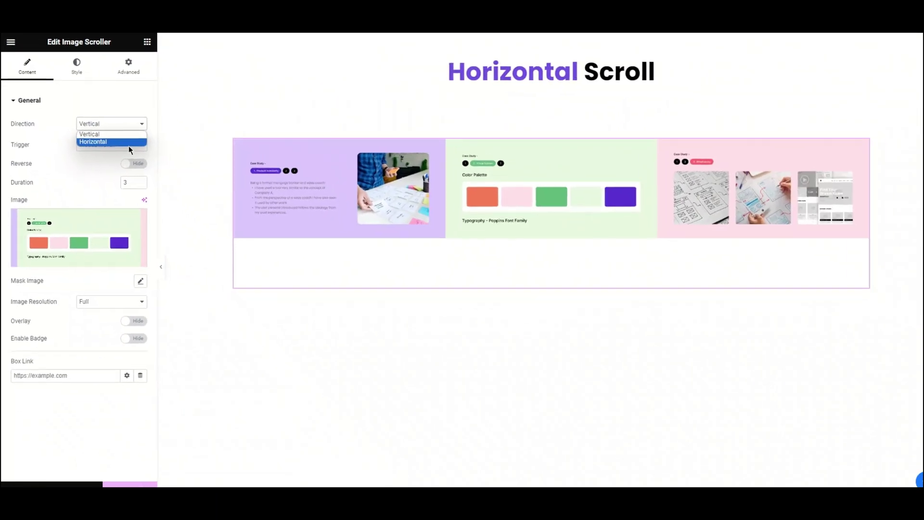
pyautogui.click(127, 142)
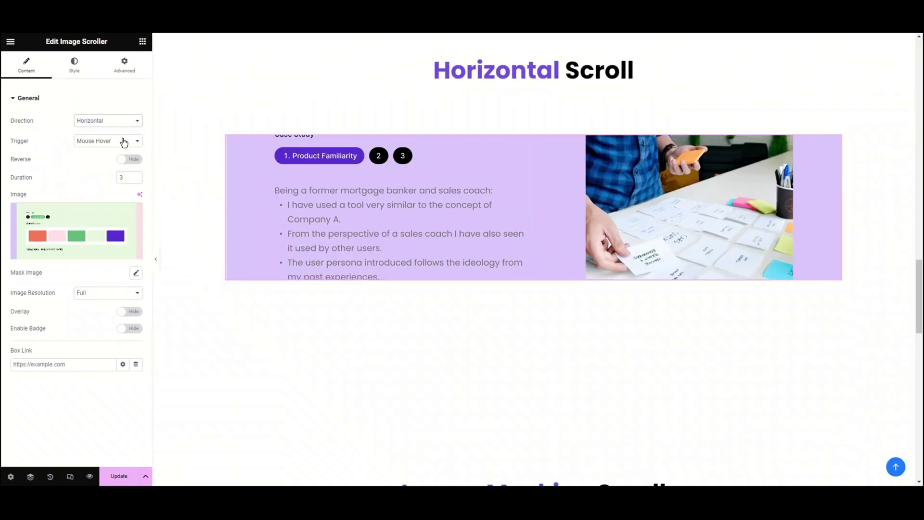
pyautogui.moveTo(385, 221)
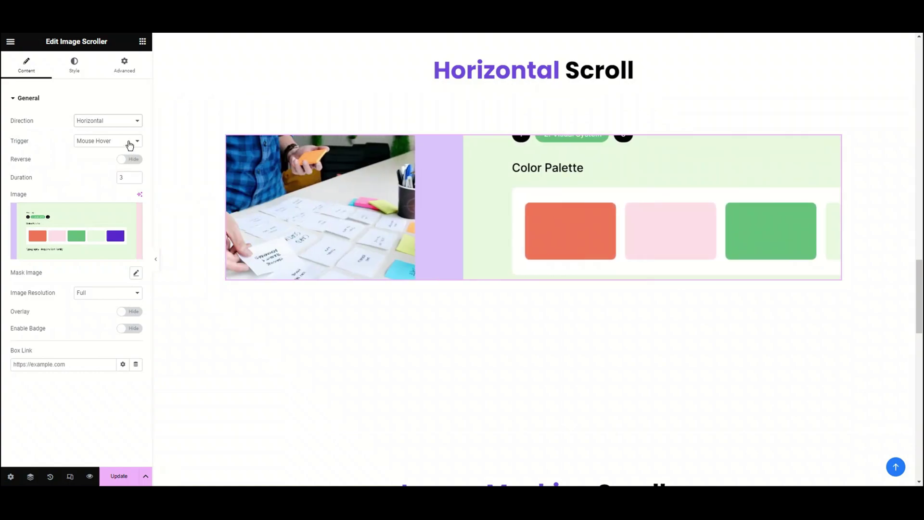
pyautogui.click(129, 143)
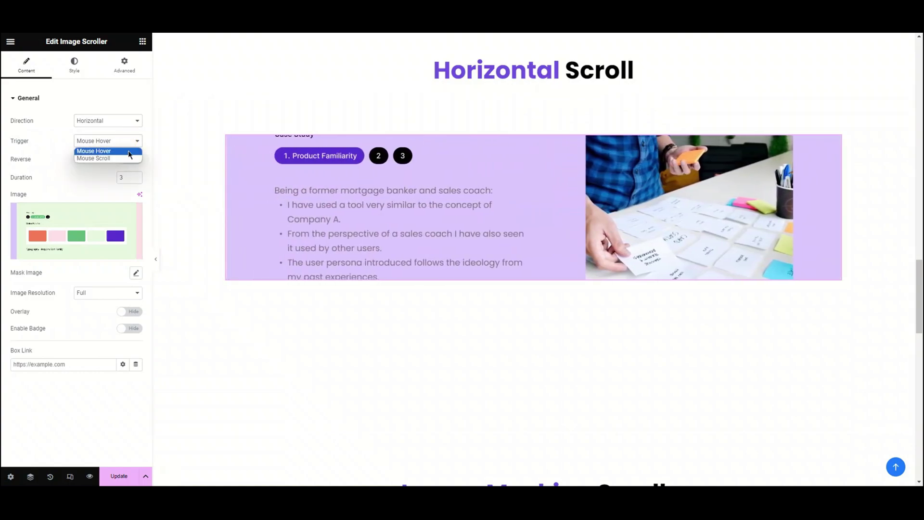
pyautogui.click(128, 152)
pyautogui.moveTo(260, 189)
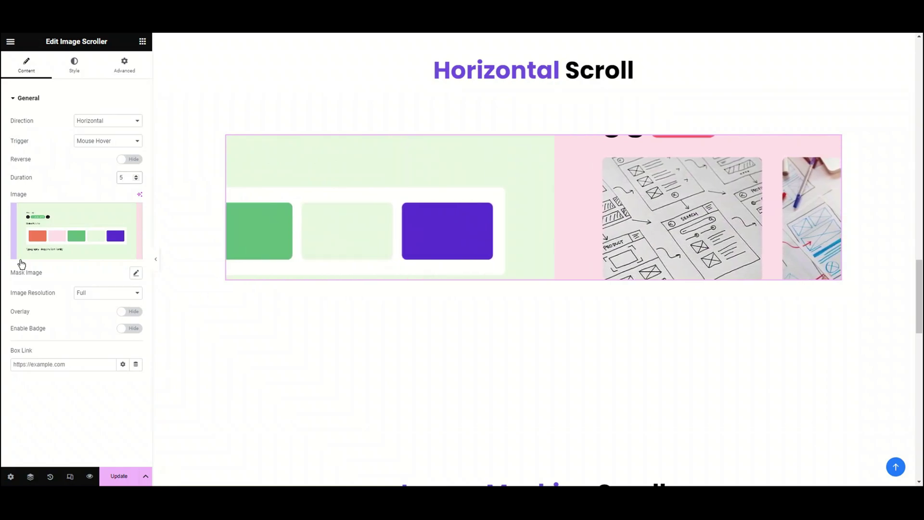
# Step: Set the height of the horizontal image scroller to 525 px
pyautogui.click(65, 66)
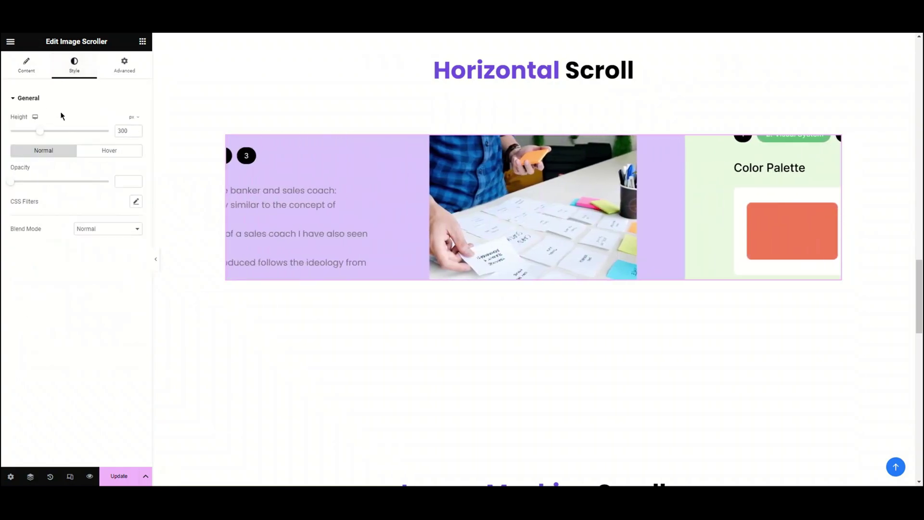
pyautogui.press('BackSpace')
pyautogui.press('BackSpace')
pyautogui.press('BackSpace')
pyautogui.write('52')
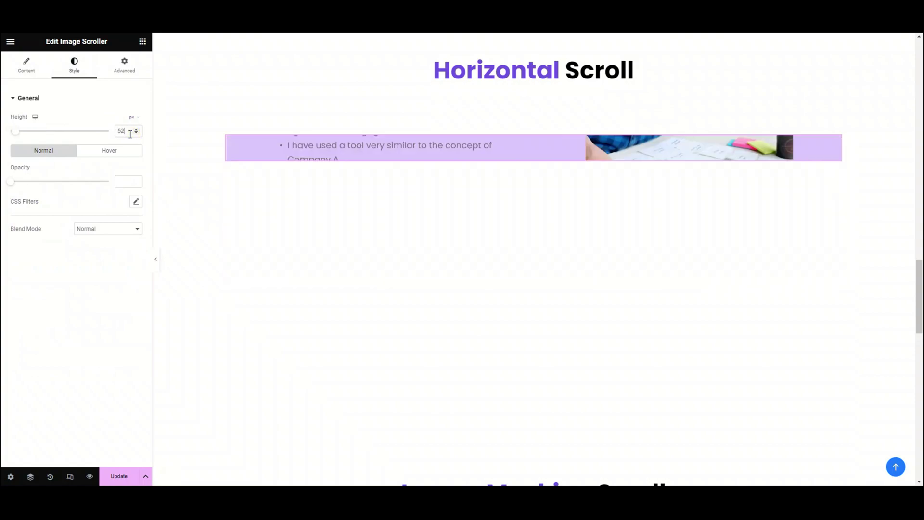
pyautogui.write('5')
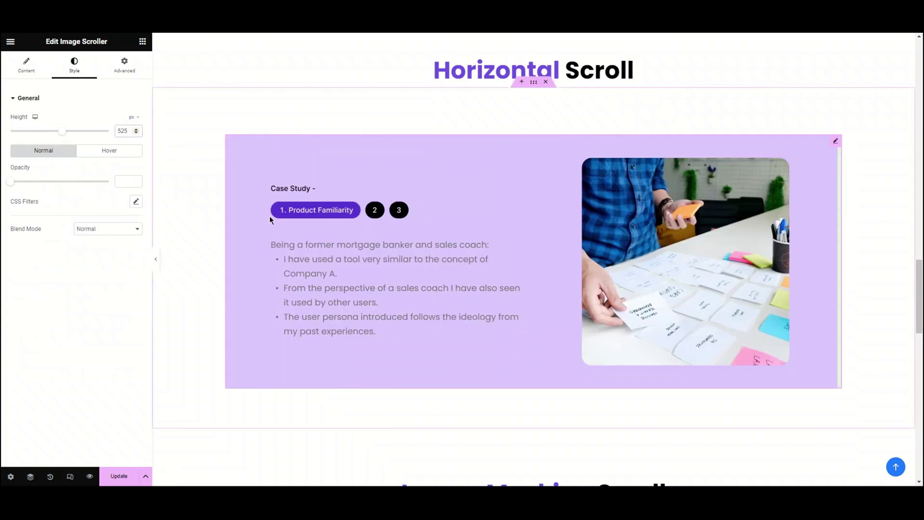
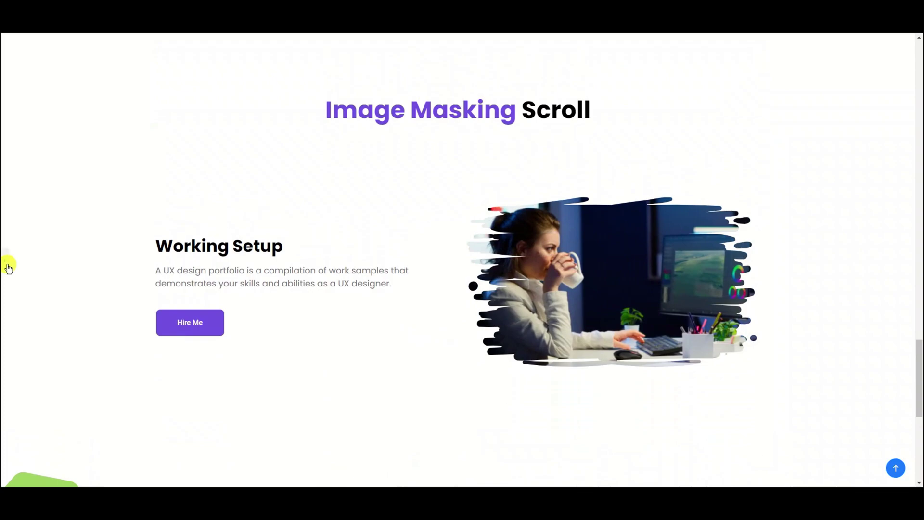
# Step: Delete the existing masked image scroller beside the Working Setup text in the Image Masking Scroll section
pyautogui.click(626, 270)
pyautogui.rightClick(679, 289)
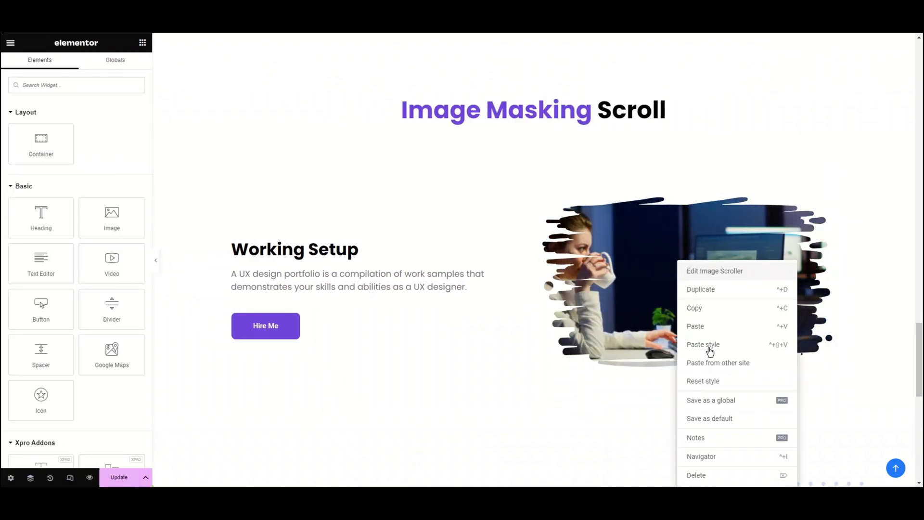
pyautogui.click(725, 476)
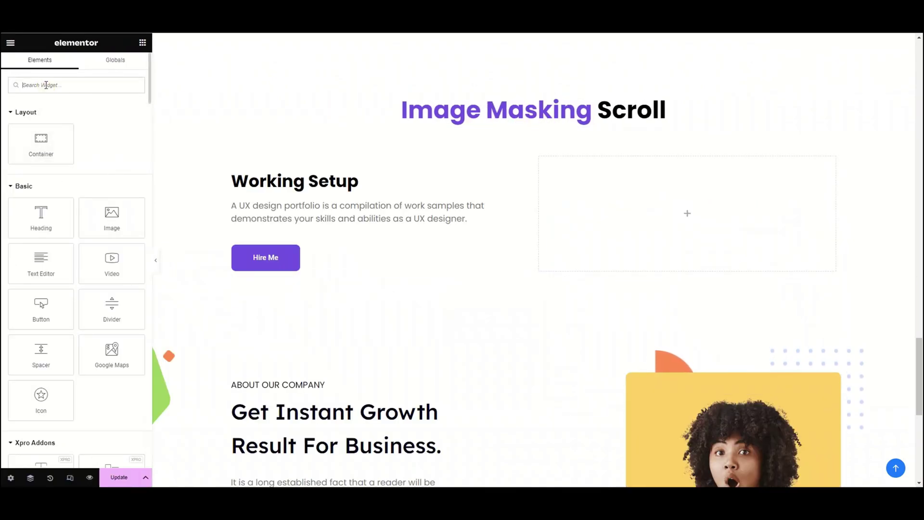
# Step: Add an Image Scroller widget to the empty container beside the Working Setup text and use Vector-1.png as its image
pyautogui.write('image')
pyautogui.moveTo(33, 250); pyautogui.dragTo(666, 221)
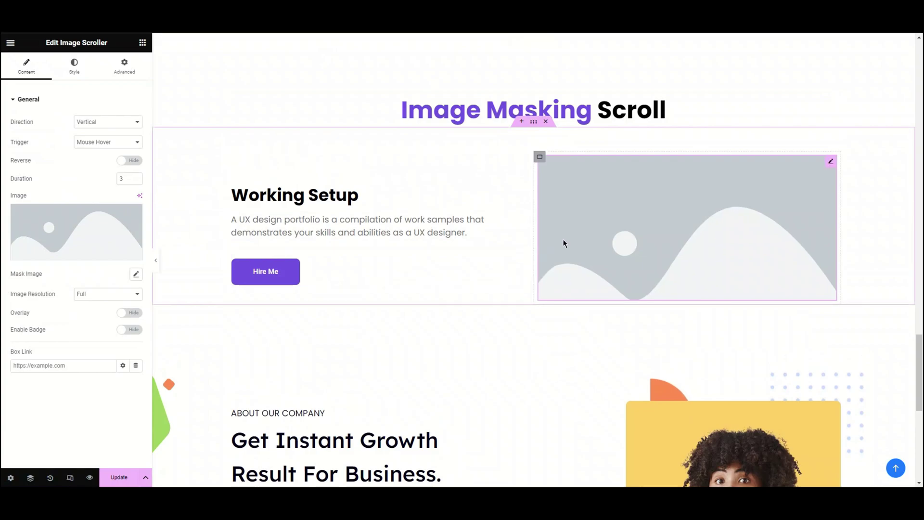
pyautogui.click(100, 257)
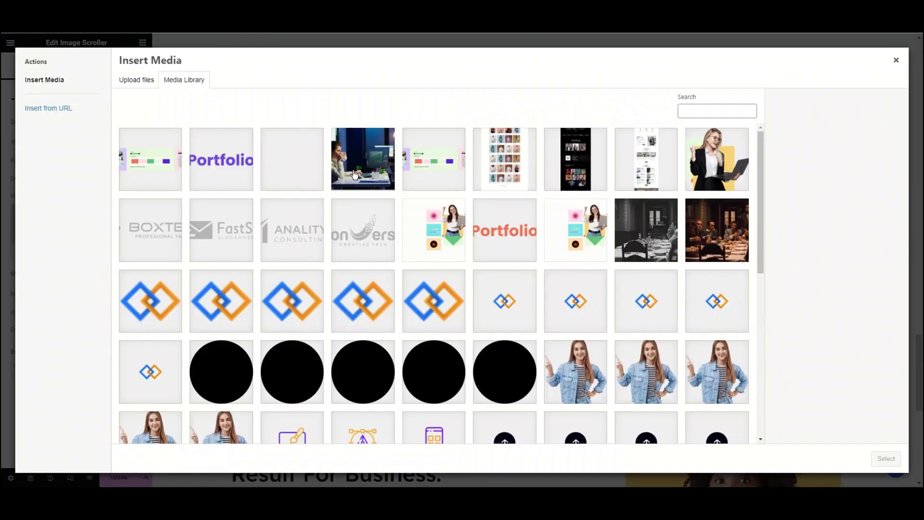
pyautogui.click(355, 174)
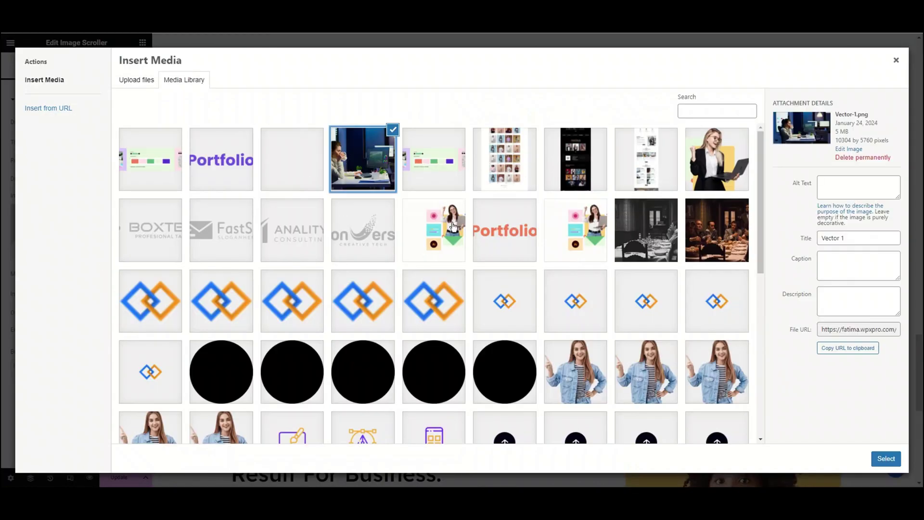
pyautogui.click(885, 459)
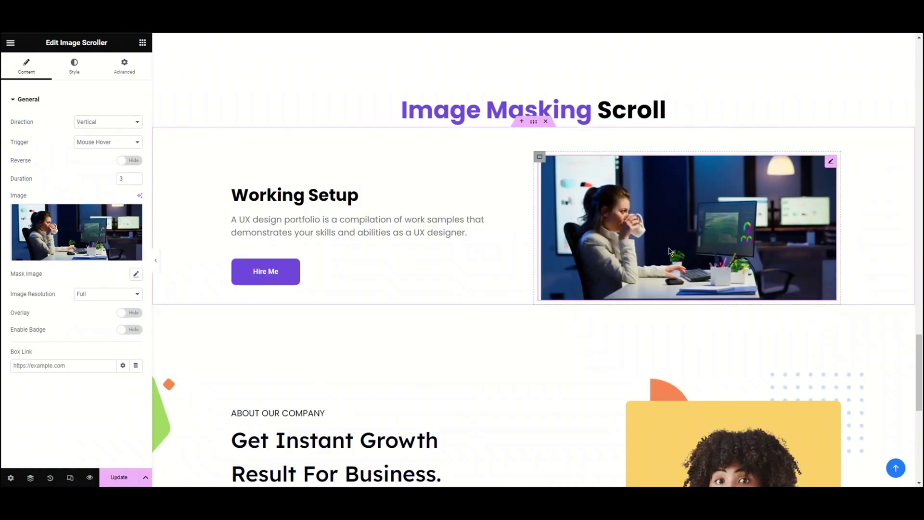
# Step: Configure the Working Setup scroller with Horizontal direction, Mouse Hover trigger, a duration of 5 and Medium Large - 768 x 0 image resolution
pyautogui.click(111, 122)
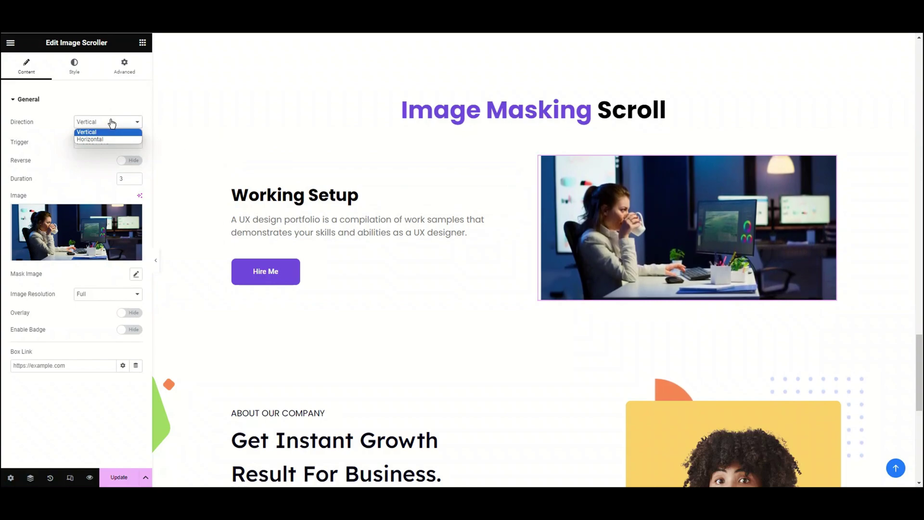
pyautogui.click(114, 138)
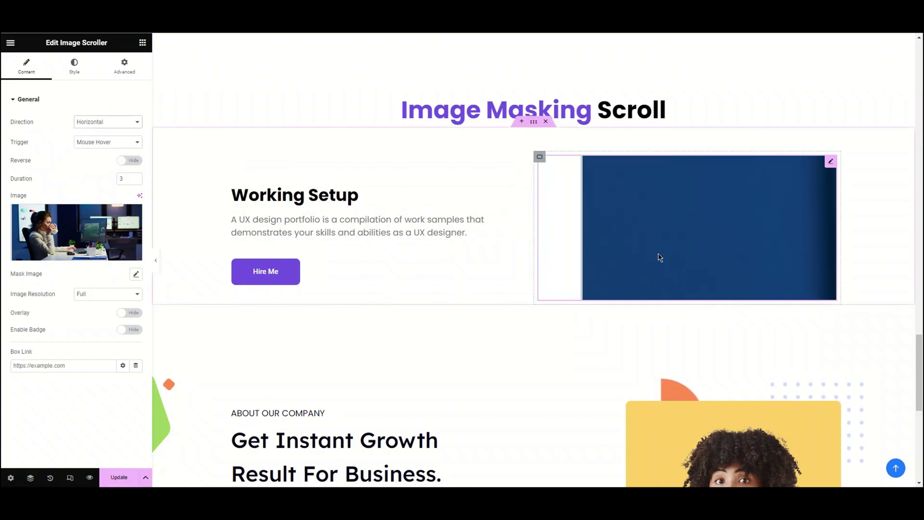
pyautogui.click(107, 143)
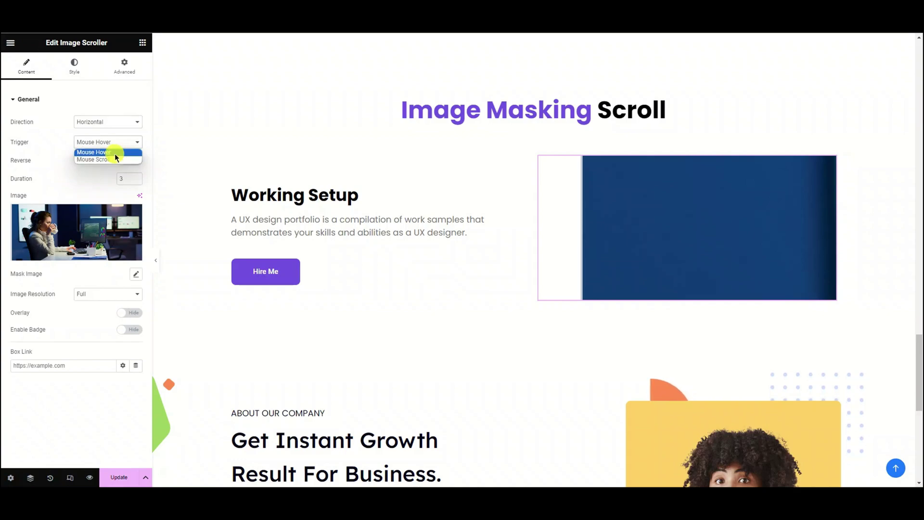
pyautogui.click(115, 153)
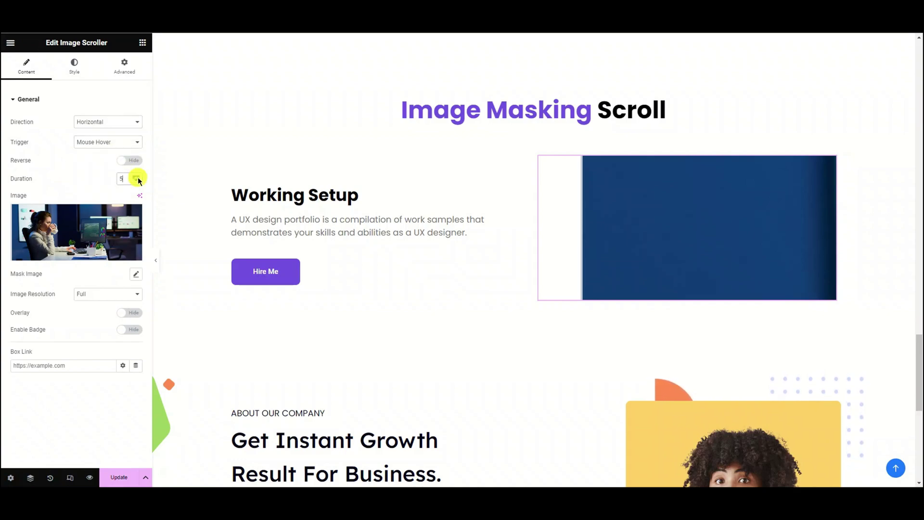
pyautogui.click(123, 297)
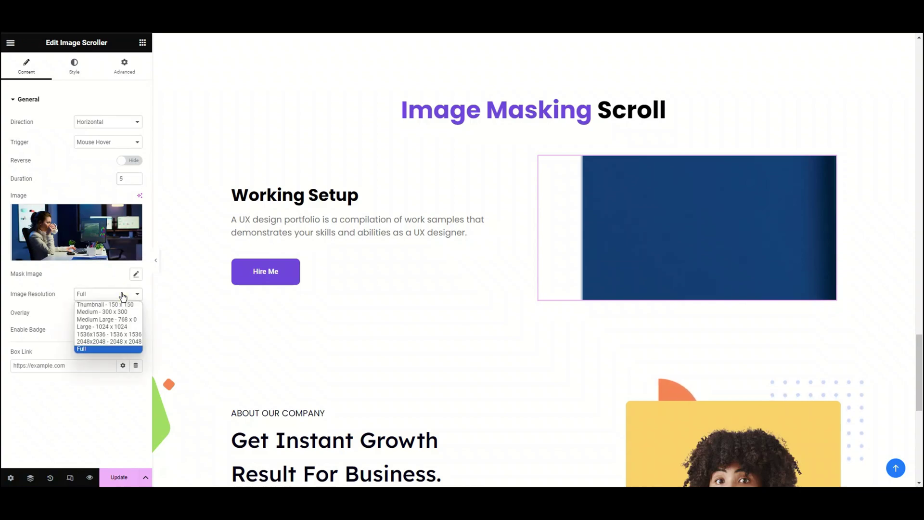
pyautogui.click(124, 320)
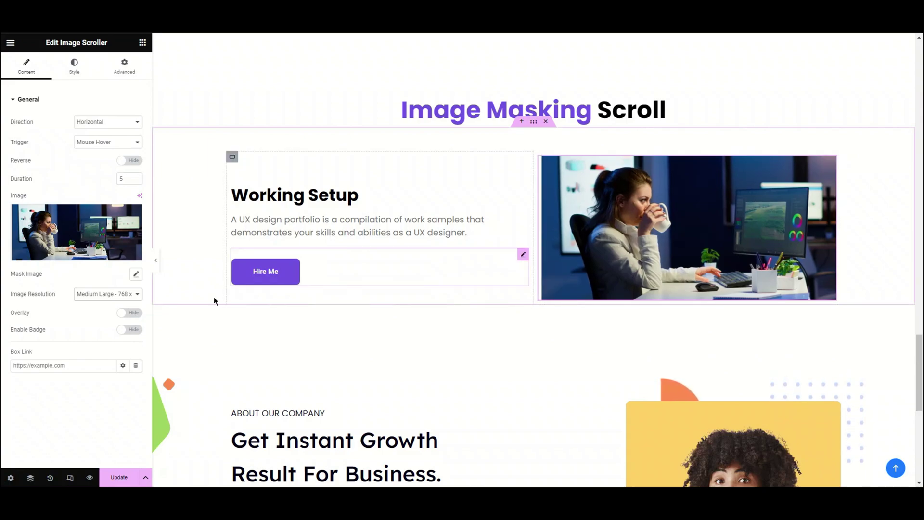
# Step: Apply the horizontal brush-stroke shape from the preset masks as the mask image of the Working Setup scroller
pyautogui.click(138, 275)
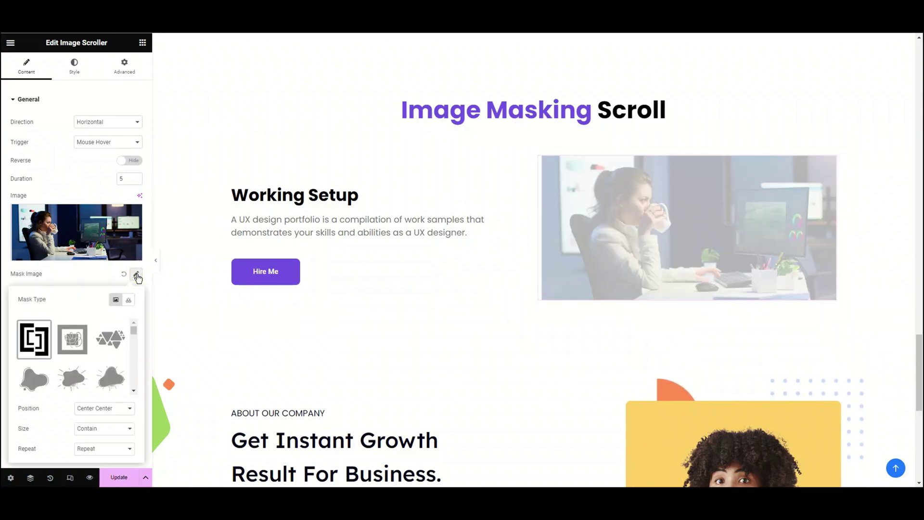
pyautogui.scroll(-5, 98, 352)
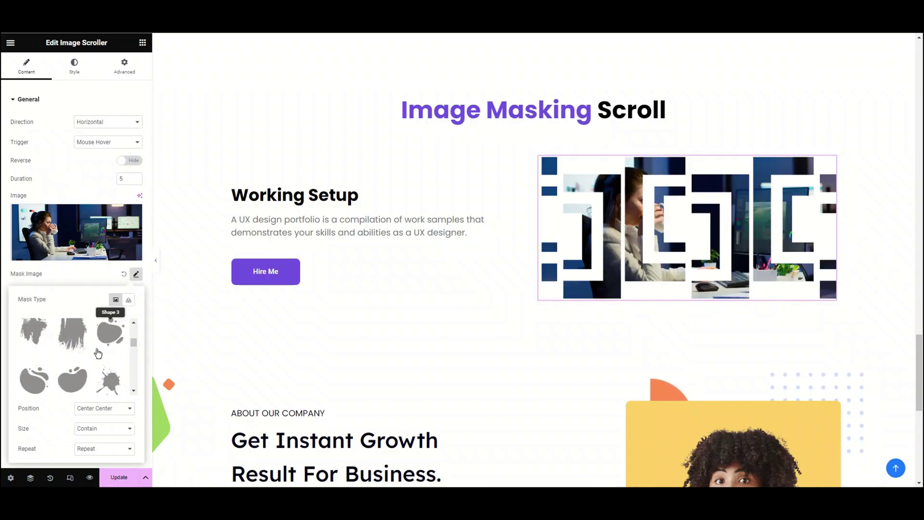
pyautogui.scroll(-3, 98, 353)
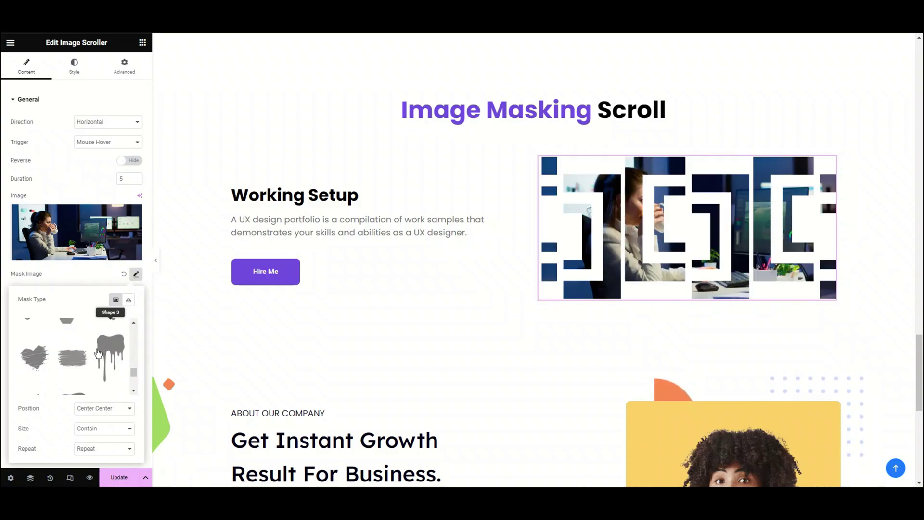
pyautogui.click(79, 357)
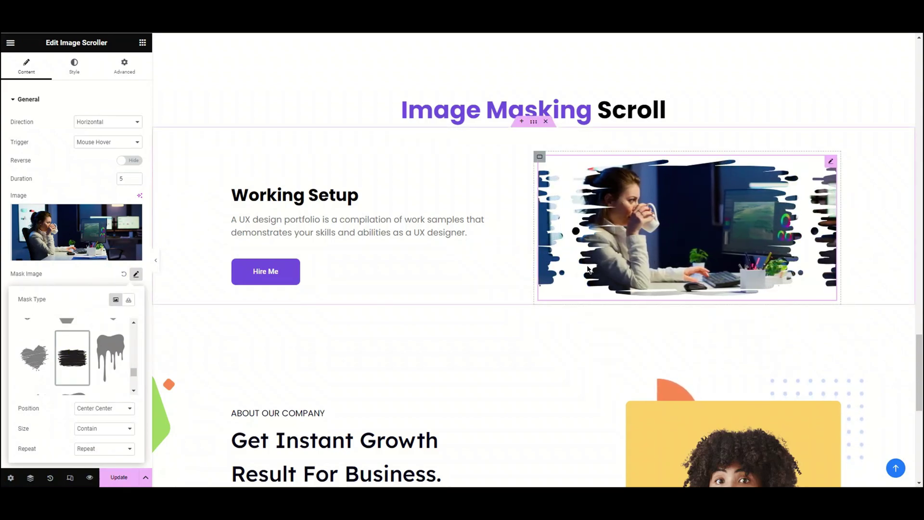
pyautogui.click(135, 274)
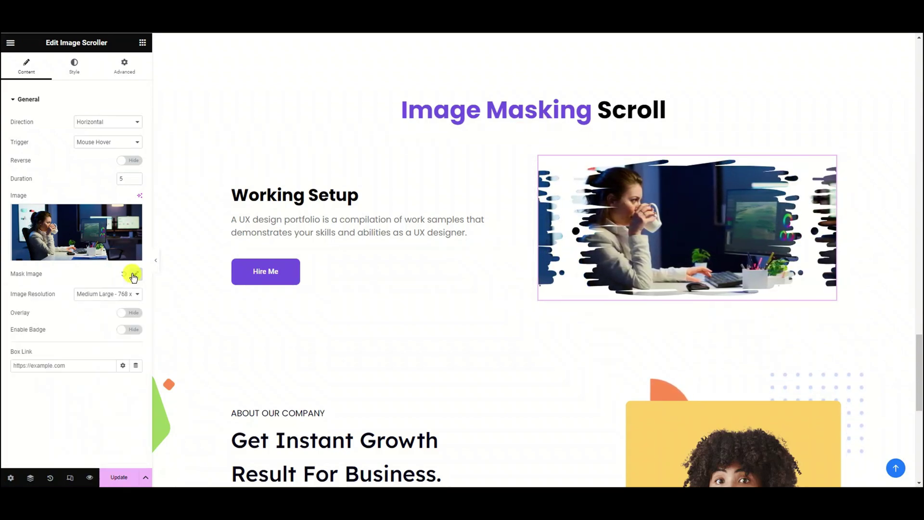
# Step: Set the height of the Working Setup image scroller to 390 px, after trying 350 px
pyautogui.click(74, 64)
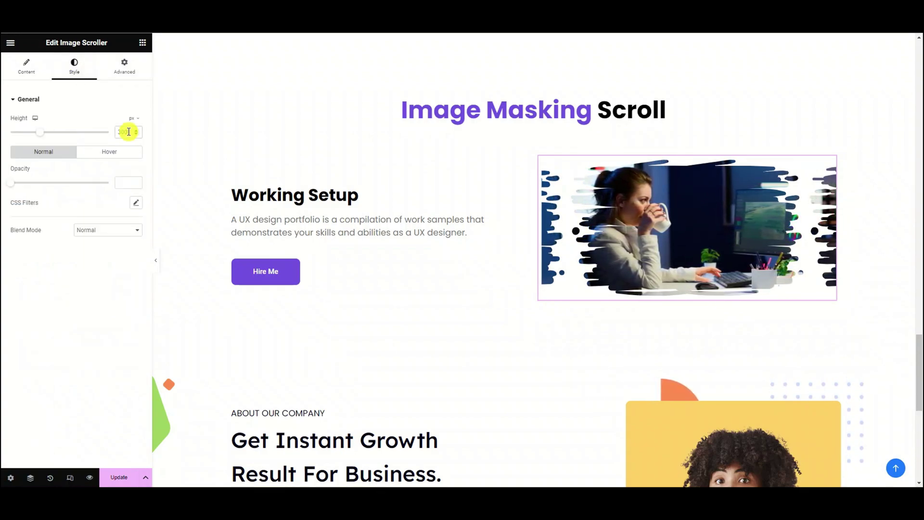
pyautogui.press('BackSpace')
pyautogui.press('BackSpace')
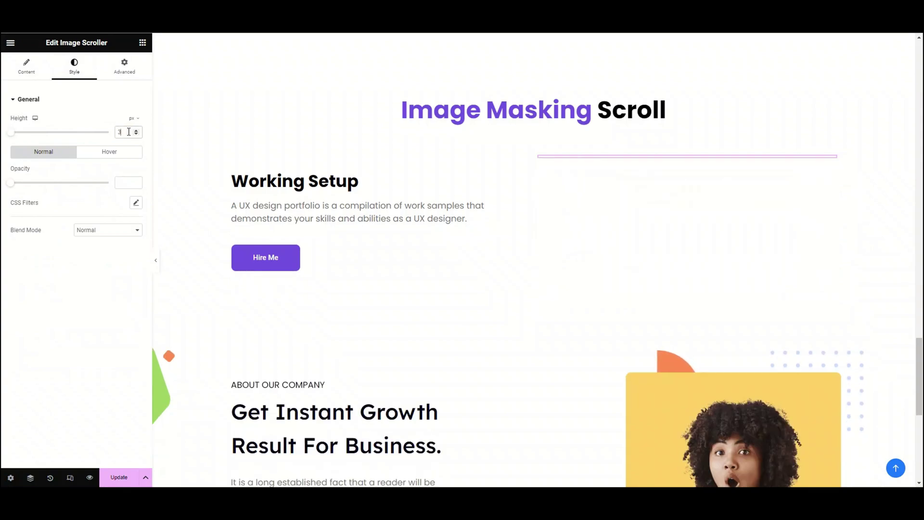
pyautogui.write('50')
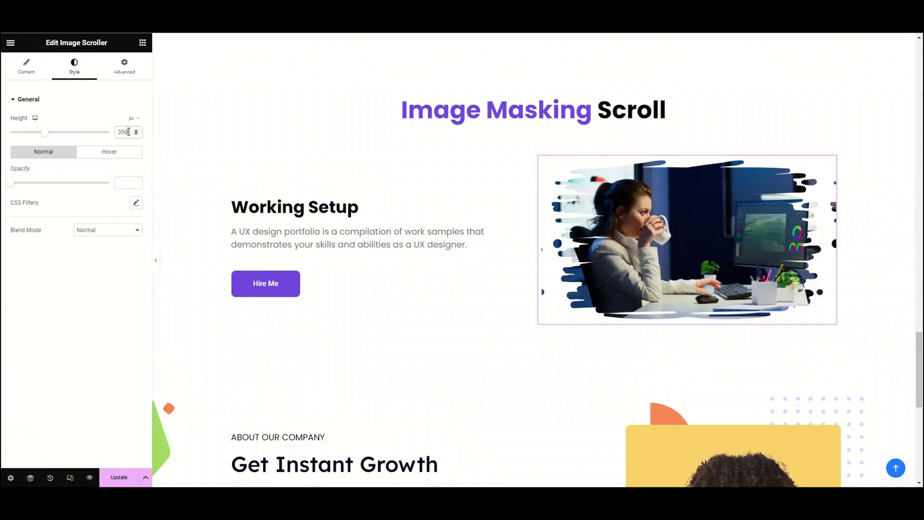
pyautogui.press('BackSpace')
pyautogui.press('BackSpace')
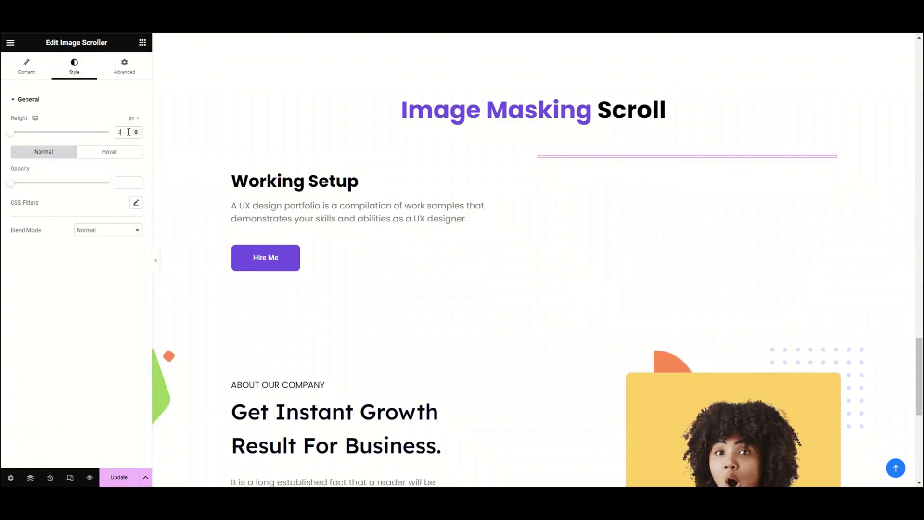
pyautogui.write('90')
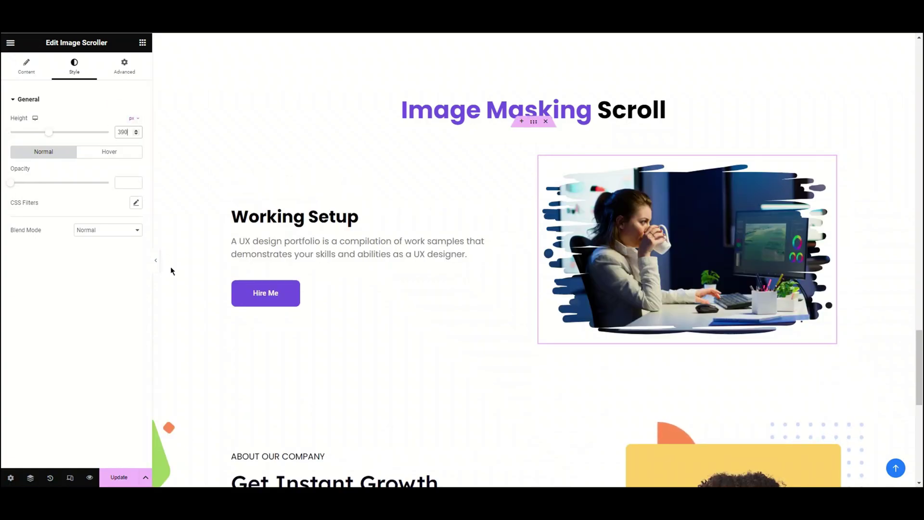
# Step: Preview the page without the editing panel and examine the scrollers in the Vertical, Horizontal and Image Masking Scroll sections
pyautogui.click(156, 260)
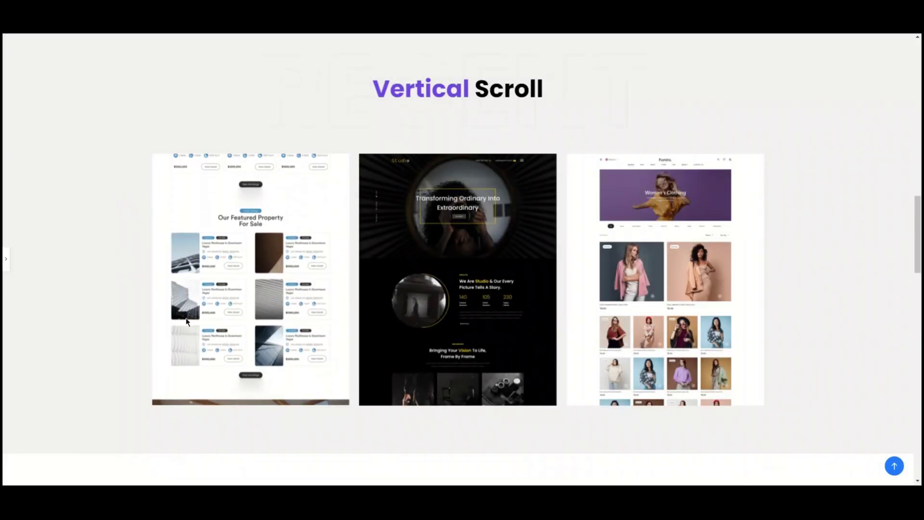
pyautogui.scroll(-10, 111, 367)
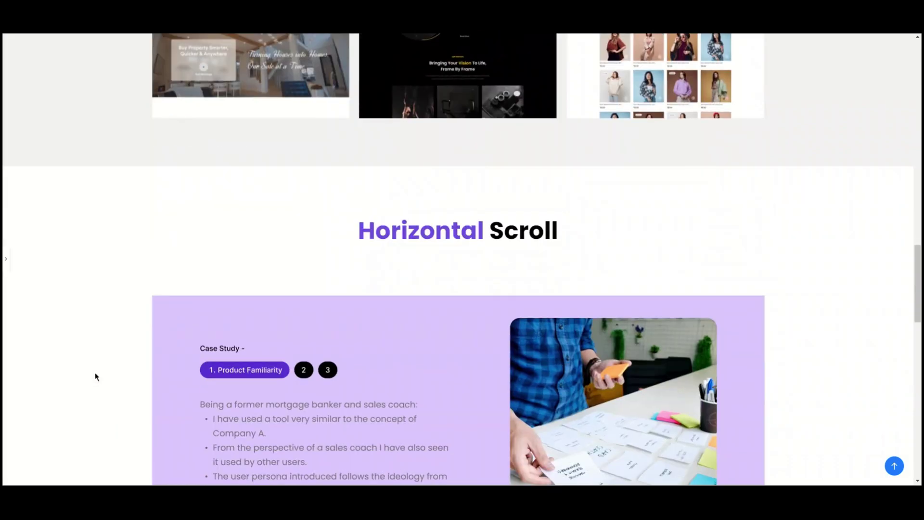
pyautogui.scroll(-5, 200, 342)
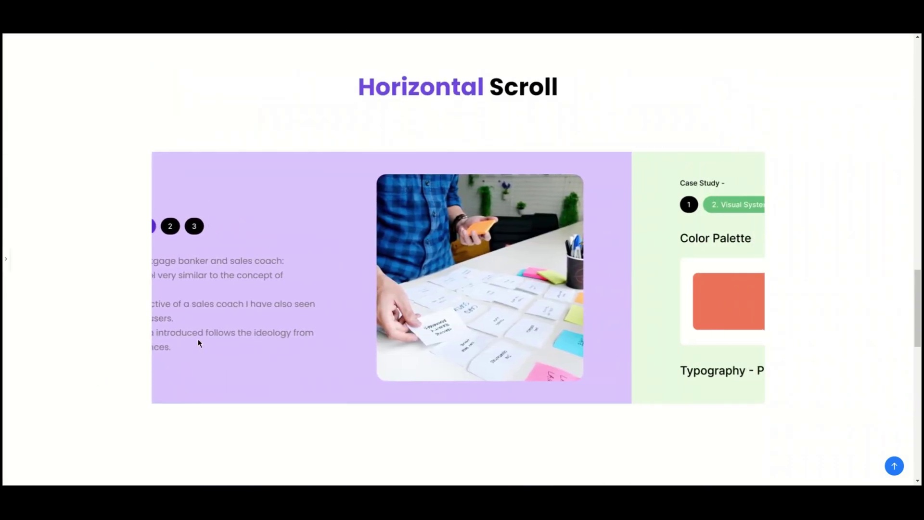
pyautogui.scroll(-5, 200, 343)
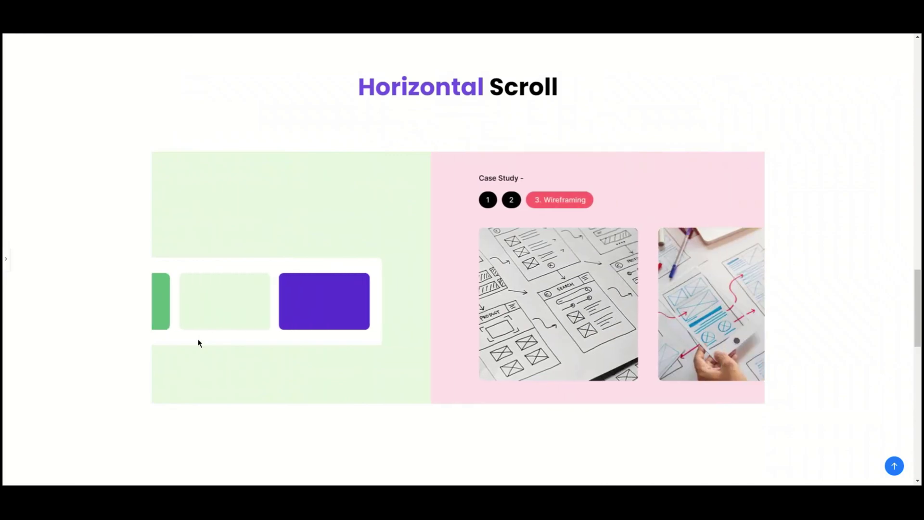
pyautogui.scroll(-9, 94, 441)
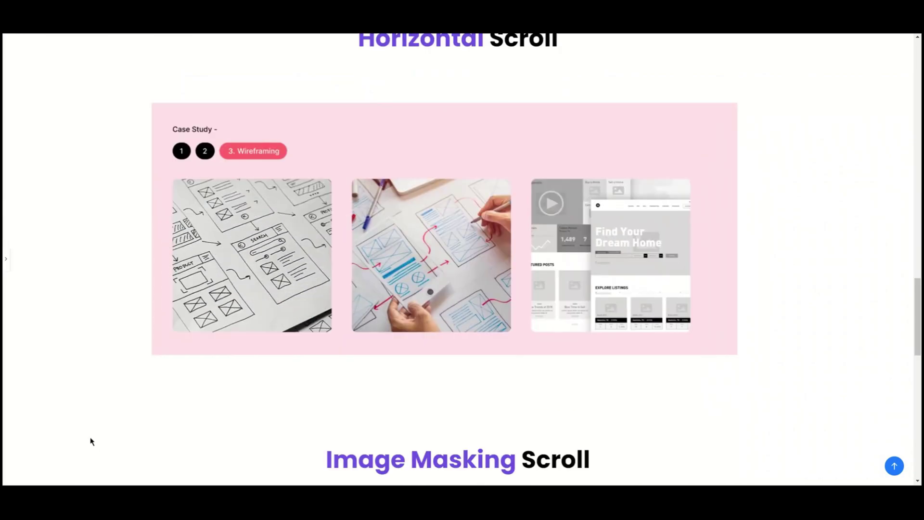
pyautogui.scroll(2, 92, 441)
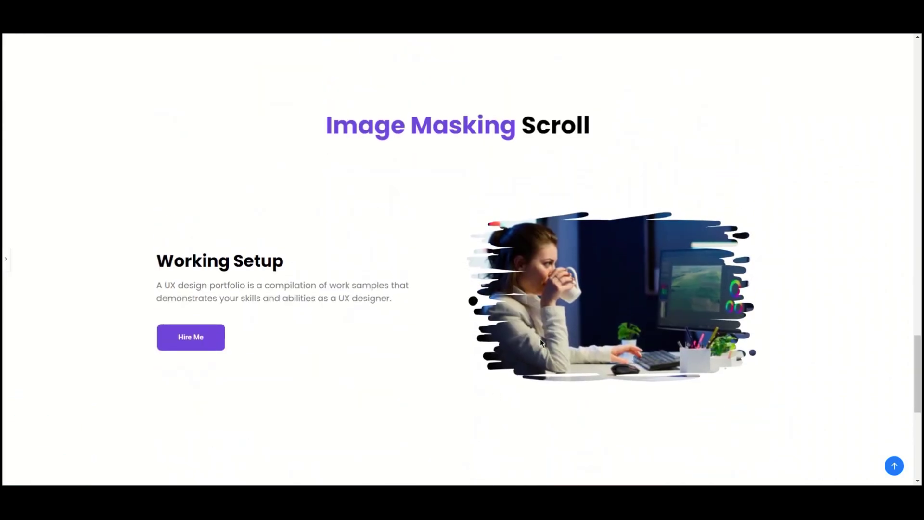